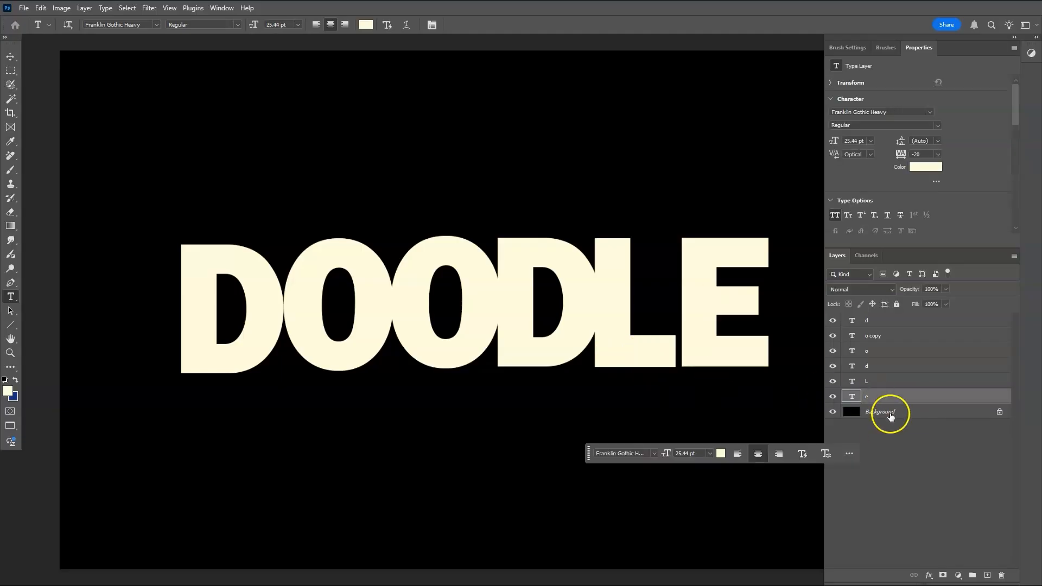
Step: Fade the E and L from left to right with Foreground to Background gradients on their layer masks
{"action": "left_click", "coordinate": [13, 228]}
{"action": "left_click", "coordinate": [153, 25]}
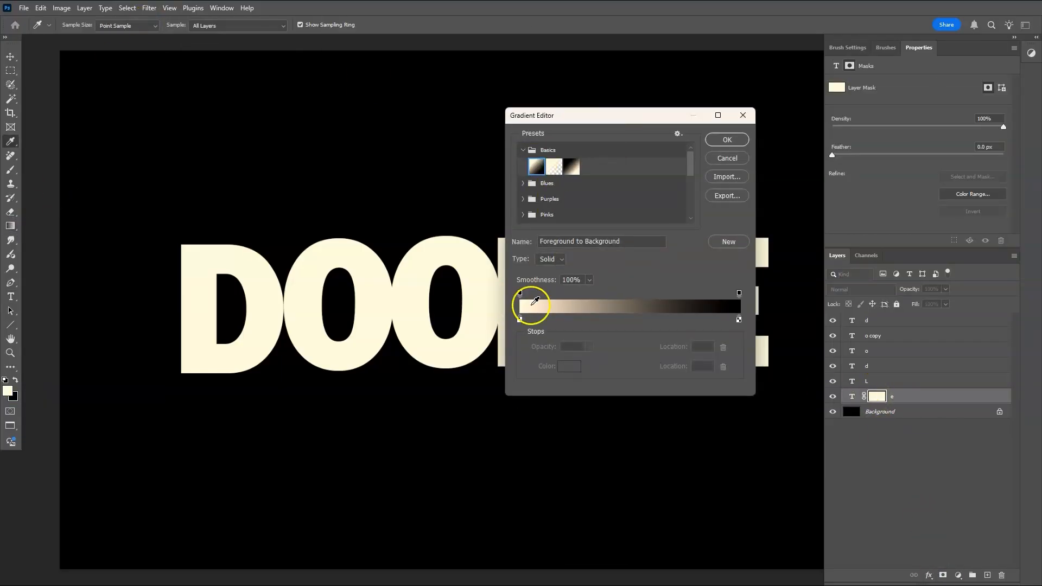
{"action": "left_click", "coordinate": [728, 139]}
{"action": "left_click_drag", "start_coordinate": [696, 356], "coordinate": [790, 355]}
{"action": "left_click", "coordinate": [892, 386]}
{"action": "left_click_drag", "start_coordinate": [606, 308], "coordinate": [692, 307]}
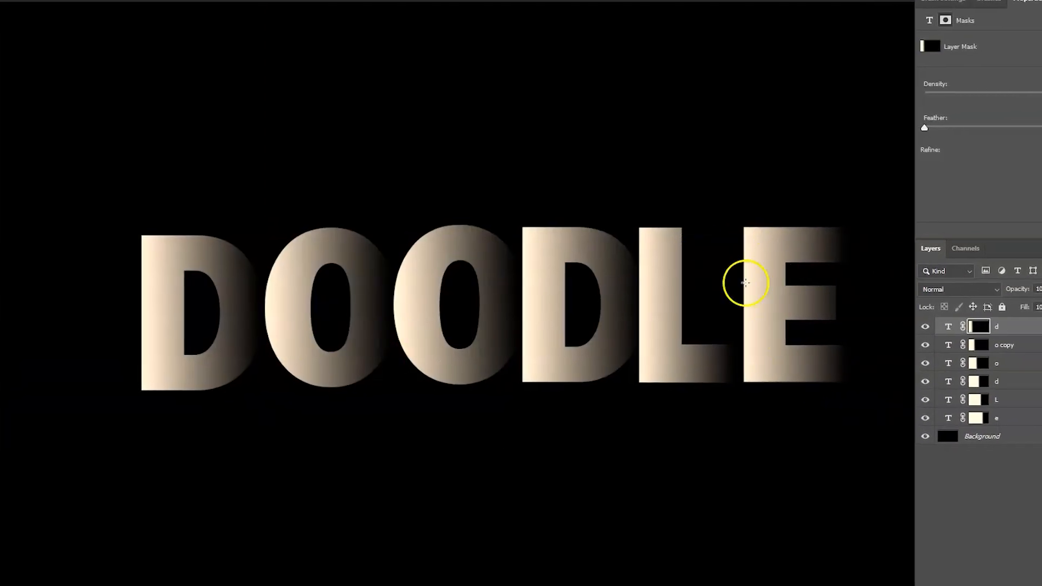
Step: Shift the E left to tuck it against the L, and transform the E and L layers together to tighten their spacing
{"action": "left_click", "coordinate": [952, 418]}
{"action": "key", "text": "ctrl+t"}
{"action": "left_click_drag", "start_coordinate": [801, 321], "coordinate": [774, 324]}
{"action": "key", "text": "Return"}
{"action": "left_click", "coordinate": [1004, 401], "text": "shift"}
{"action": "key", "text": "ctrl+t"}
{"action": "key", "text": "Return"}
Step: Add further letter layers to the selection and shift the groups left so each letter overlaps the fading edge of the previous one
{"action": "left_click", "coordinate": [1031, 393], "text": "shift"}
{"action": "key", "text": "ctrl+t"}
{"action": "left_click_drag", "start_coordinate": [555, 305], "coordinate": [527, 305]}
{"action": "key", "text": "Return"}
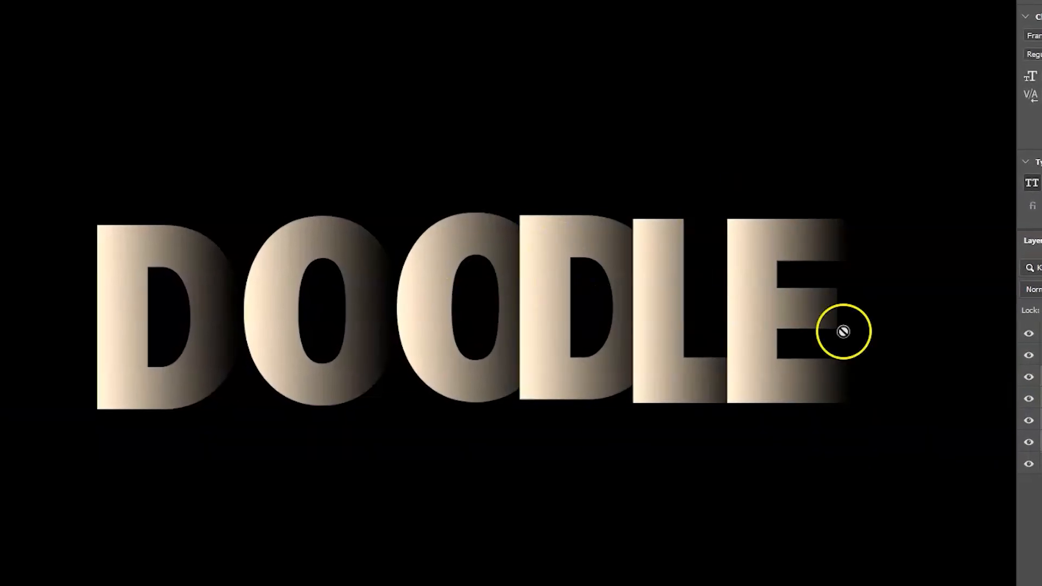
{"action": "left_click_drag", "start_coordinate": [328, 310], "coordinate": [286, 309]}
{"action": "key", "text": "Return"}
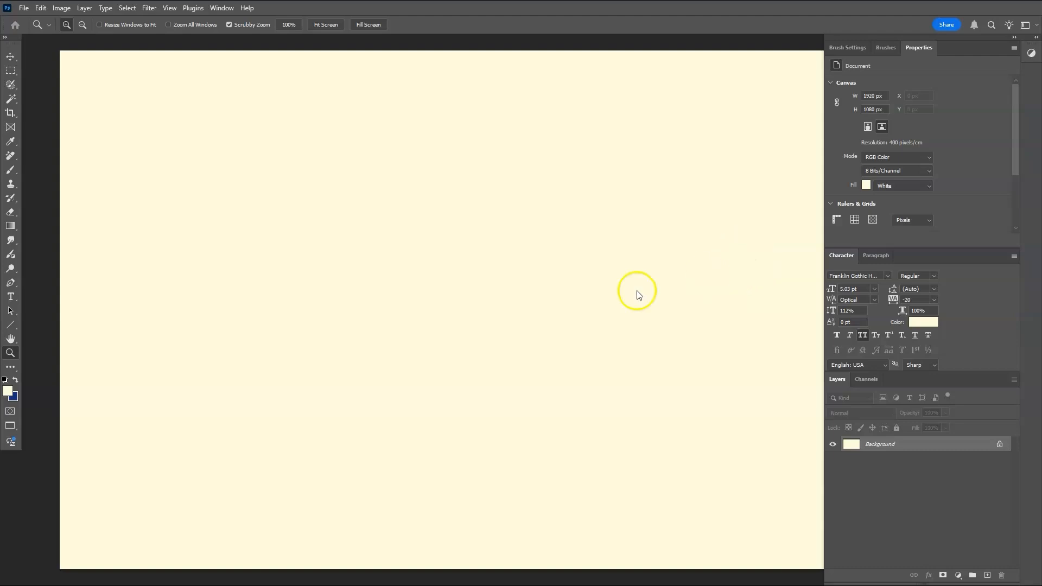
Step: Set the foreground color to black (000000) and fill the Background layer with it
{"action": "left_click", "coordinate": [9, 393]}
{"action": "left_click", "coordinate": [569, 487]}
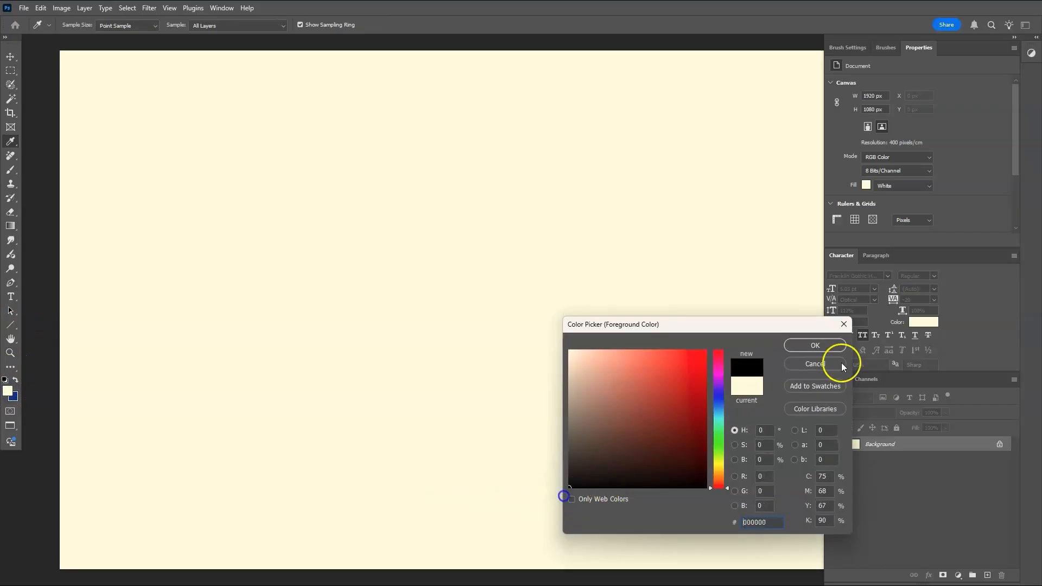
{"action": "left_click", "coordinate": [815, 346]}
{"action": "key", "text": "z"}
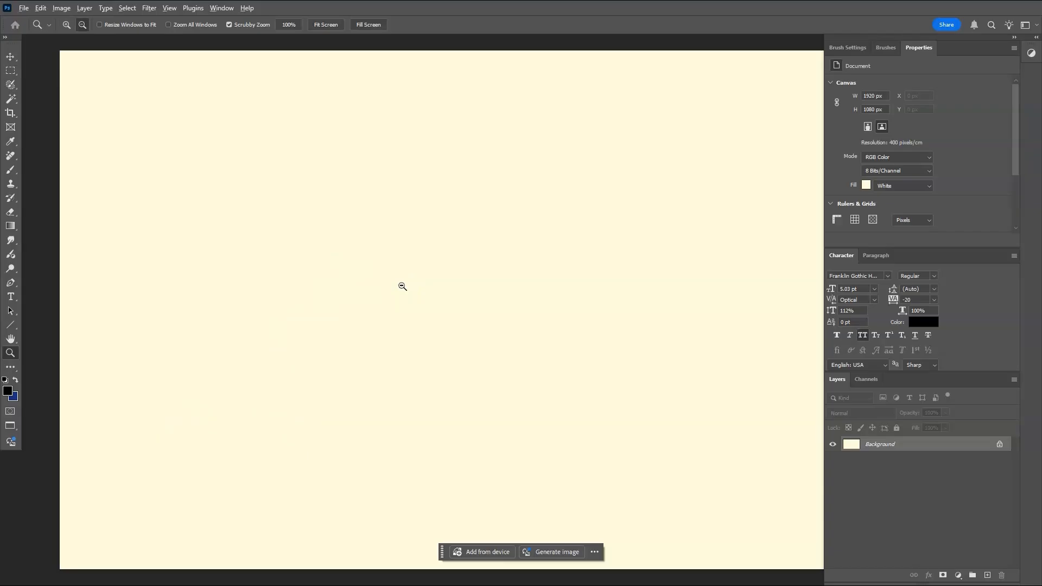
{"action": "key", "text": "alt+BackSpace"}
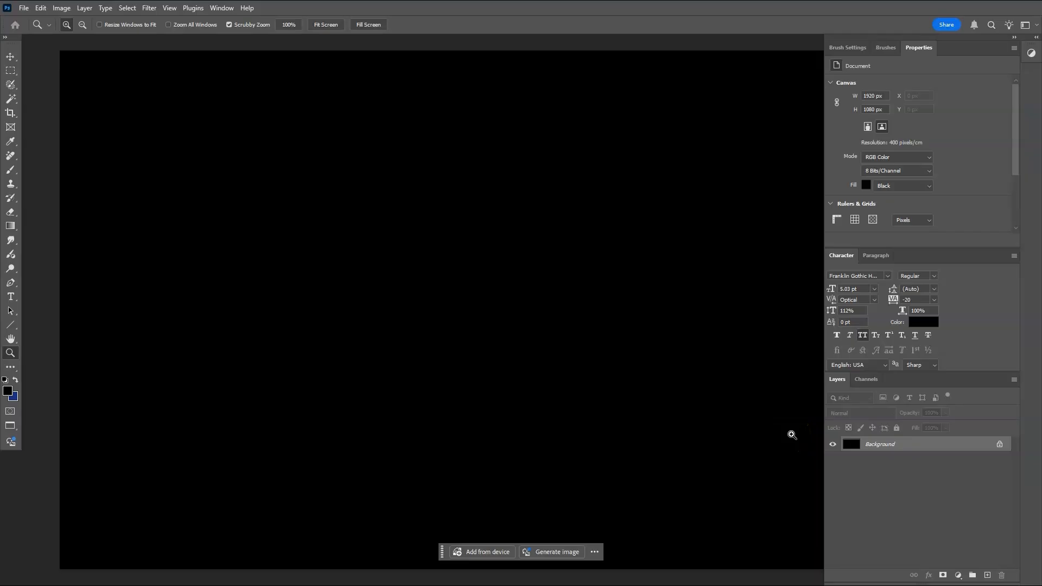
Step: Set the Type tool's text color to white (ffffff) and add the letter E right of the canvas center
{"action": "key", "text": "t"}
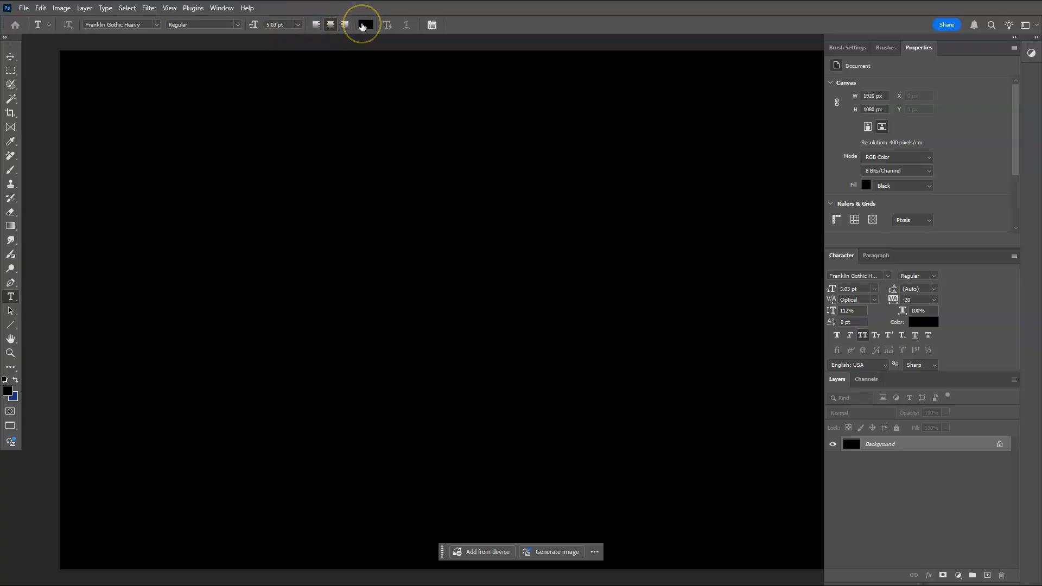
{"action": "left_click", "coordinate": [363, 26]}
{"action": "left_click_drag", "start_coordinate": [630, 427], "coordinate": [570, 332]}
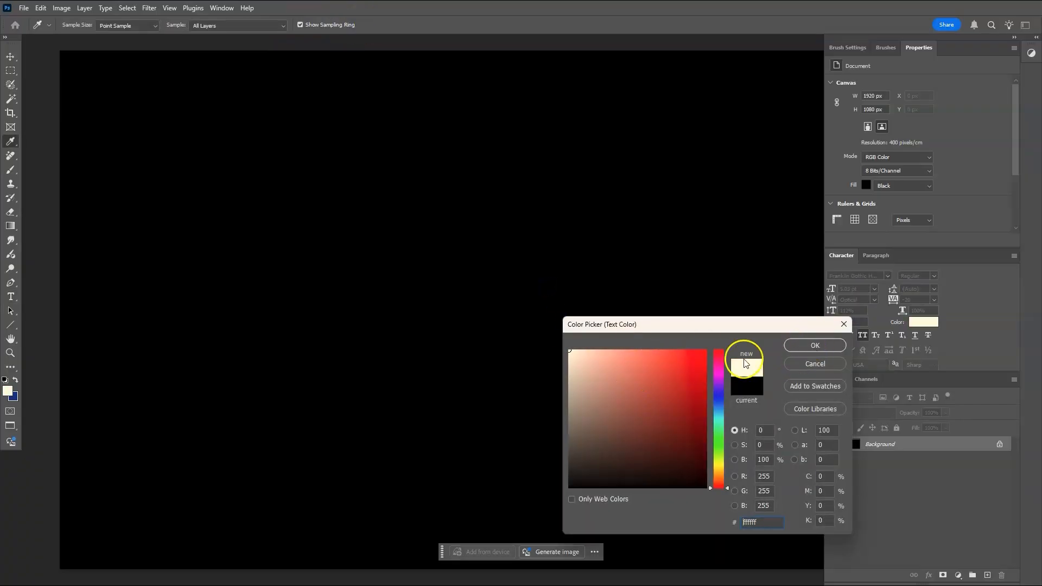
{"action": "left_click", "coordinate": [816, 345]}
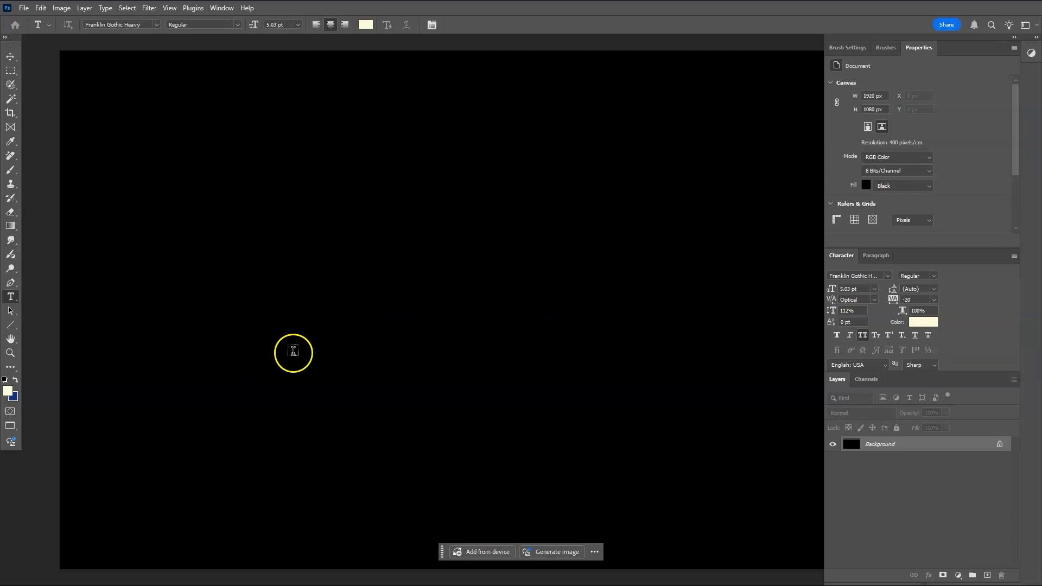
{"action": "left_click", "coordinate": [624, 296]}
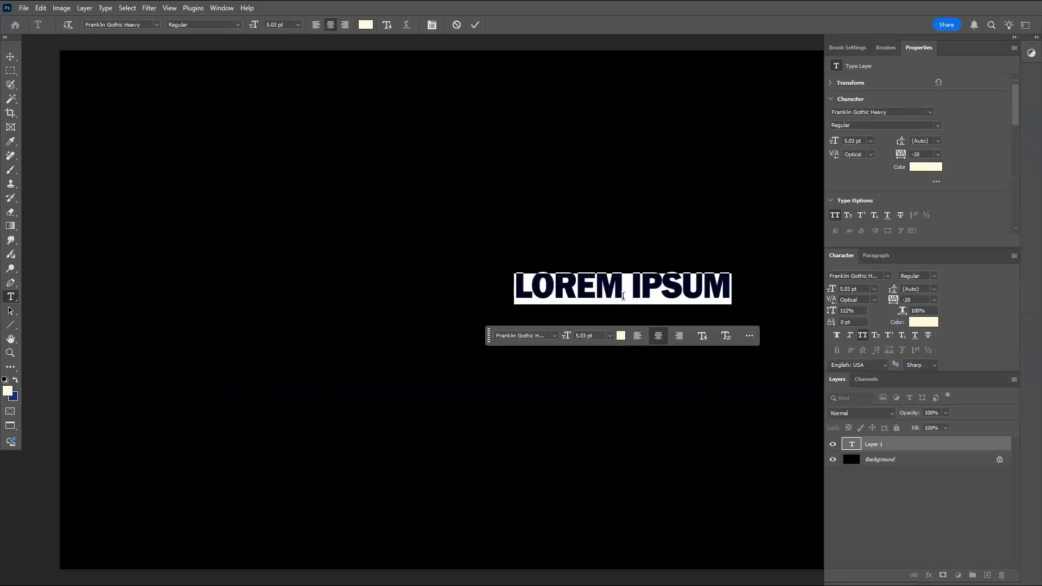
{"action": "type", "text": "E"}
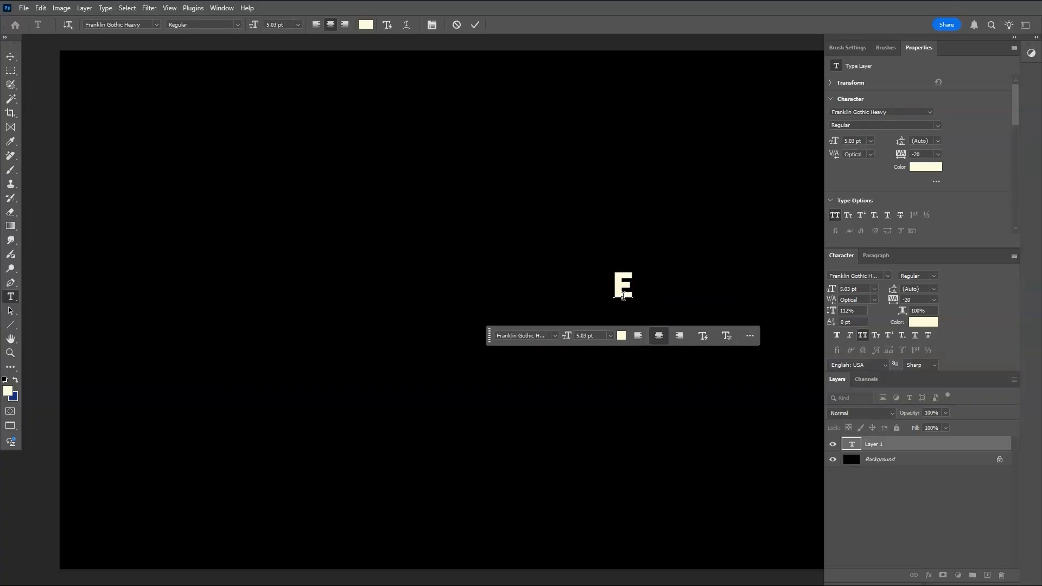
{"action": "left_click", "coordinate": [853, 471]}
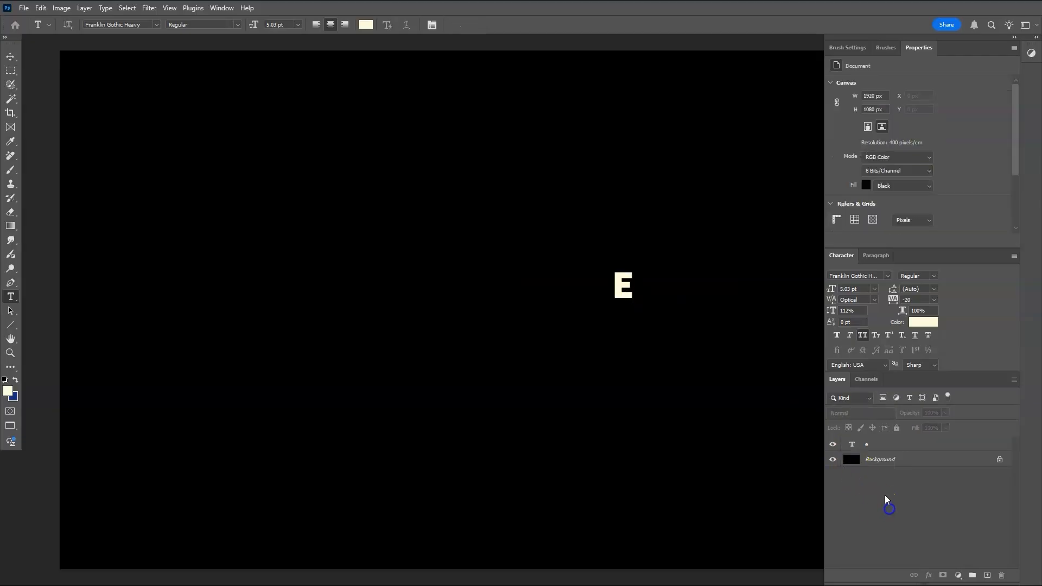
Step: Scale the E proportionally to about 506% and place it at the right side of the canvas
{"action": "left_click", "coordinate": [869, 445]}
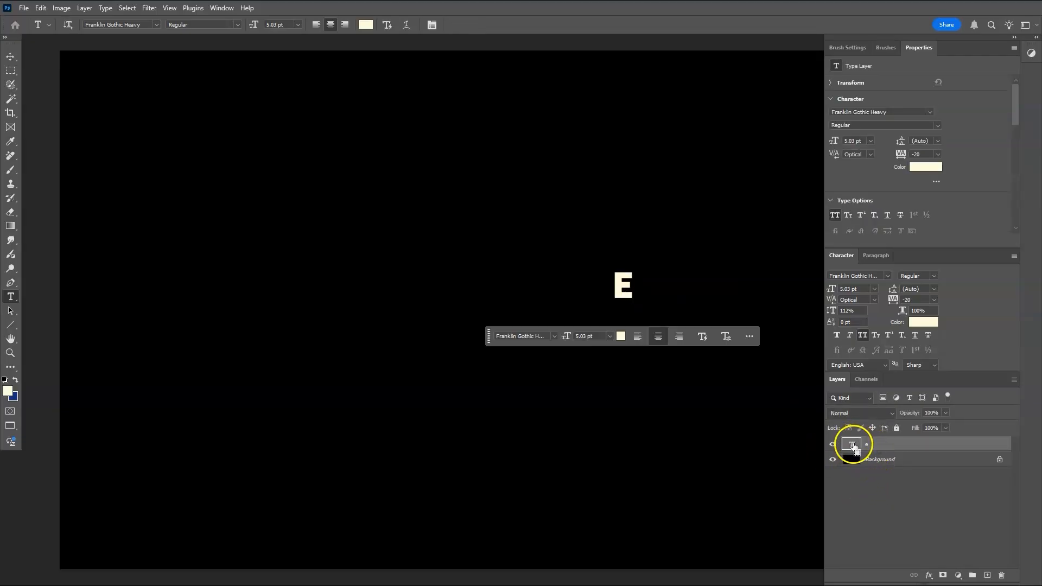
{"action": "key", "text": "ctrl+t"}
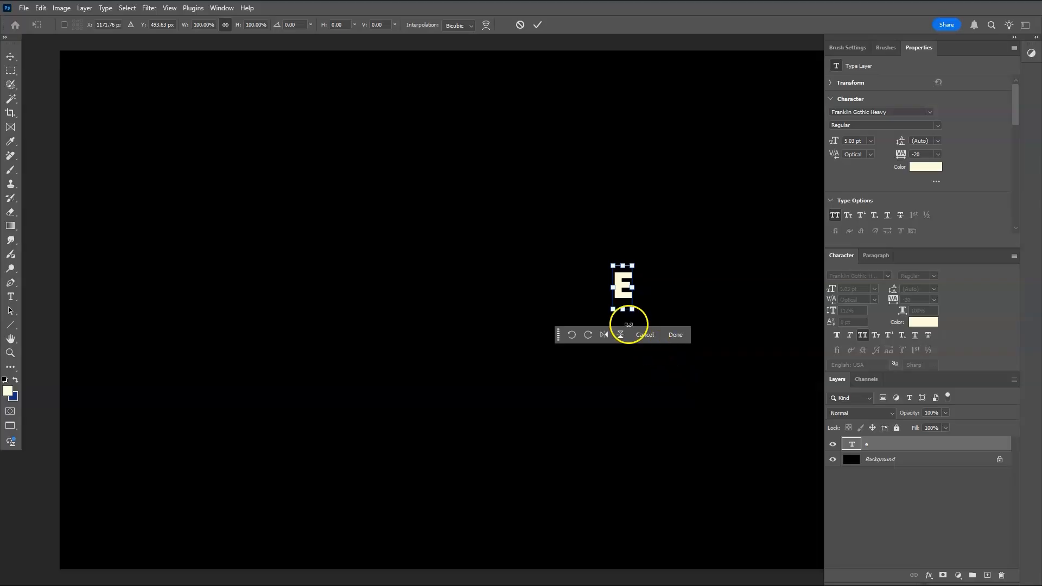
{"action": "left_click_drag", "start_coordinate": [633, 308], "coordinate": [731, 463]}
{"action": "left_click_drag", "start_coordinate": [693, 407], "coordinate": [740, 347]}
{"action": "left_click_drag", "start_coordinate": [754, 413], "coordinate": [761, 425]}
{"action": "left_click_drag", "start_coordinate": [737, 367], "coordinate": [749, 366]}
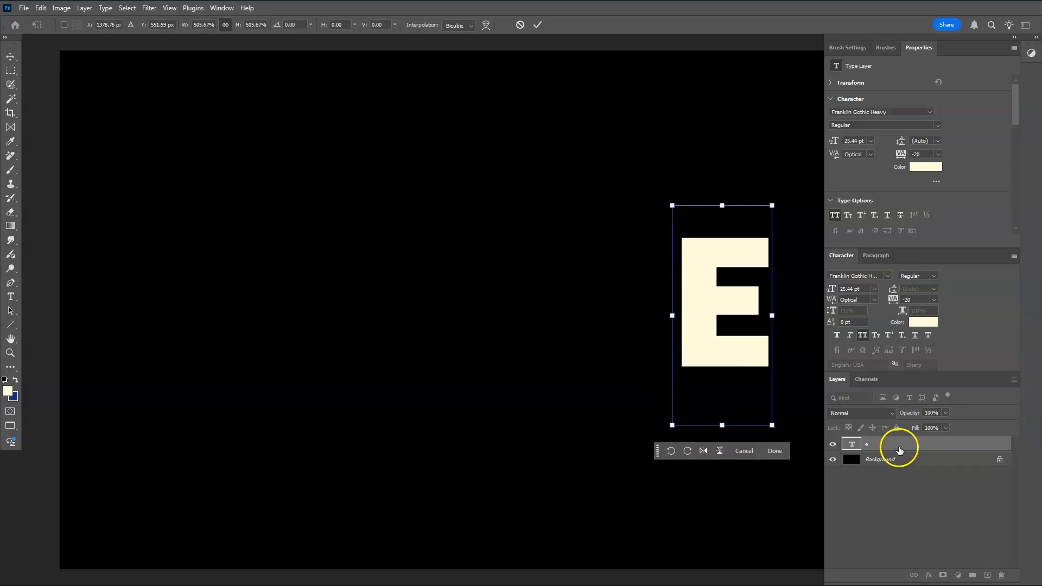
{"action": "key", "text": "Return"}
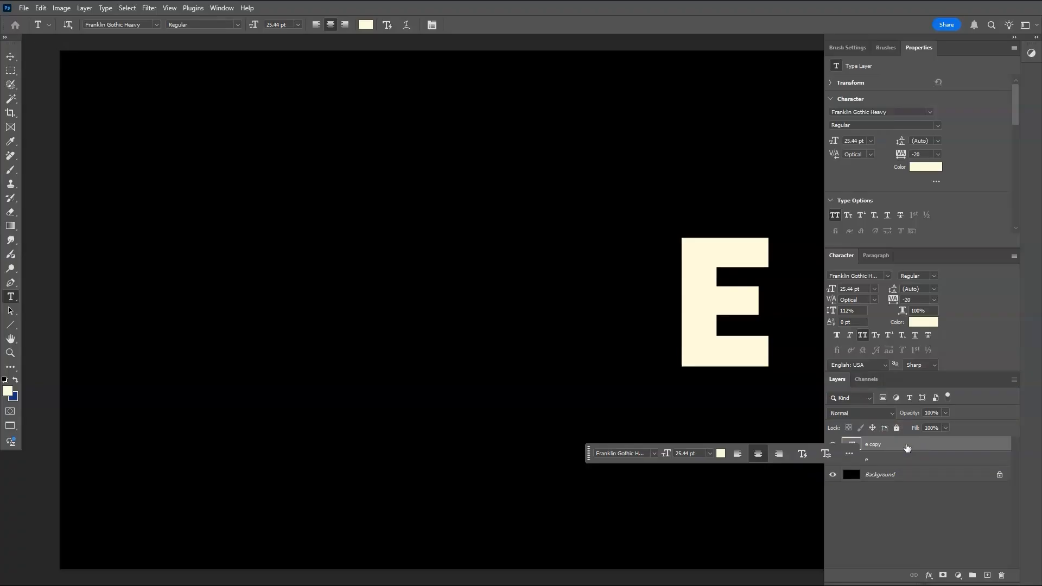
Step: Move the duplicate E directly left of the original and replace its text with L
{"action": "key", "text": "ctrl+t"}
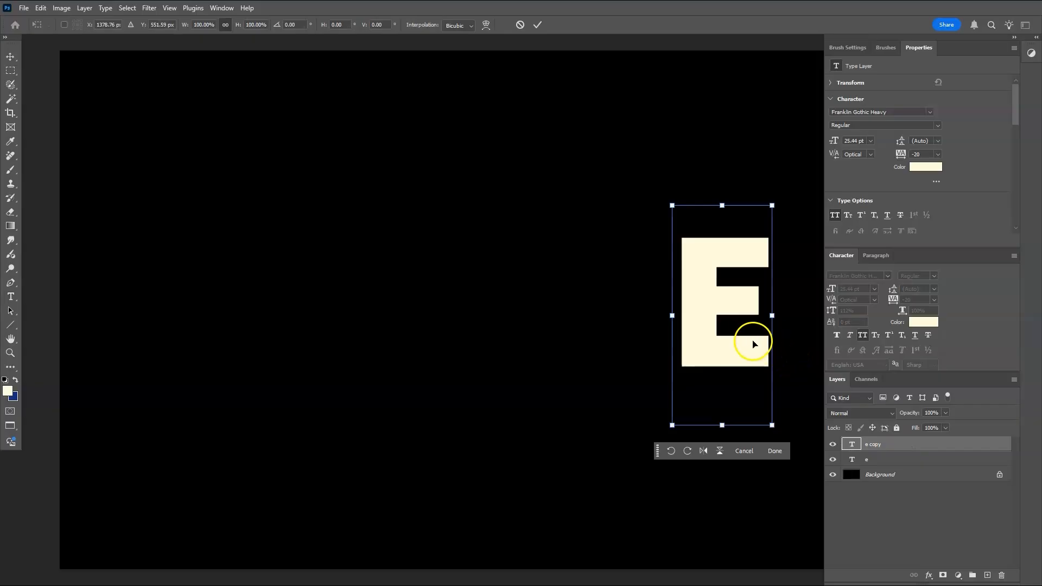
{"action": "left_click_drag", "start_coordinate": [737, 349], "coordinate": [648, 351]}
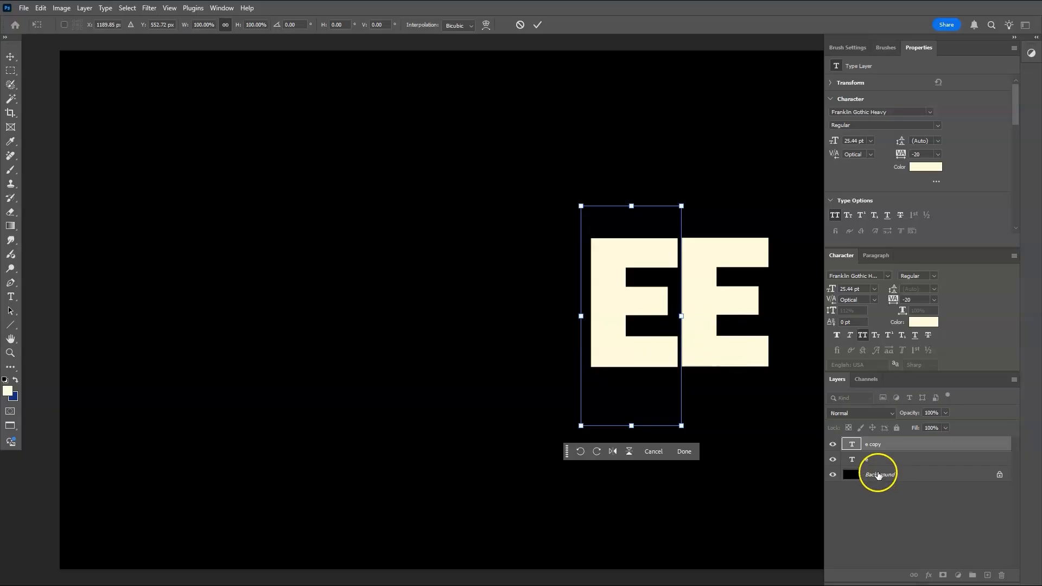
{"action": "double_click", "coordinate": [853, 445]}
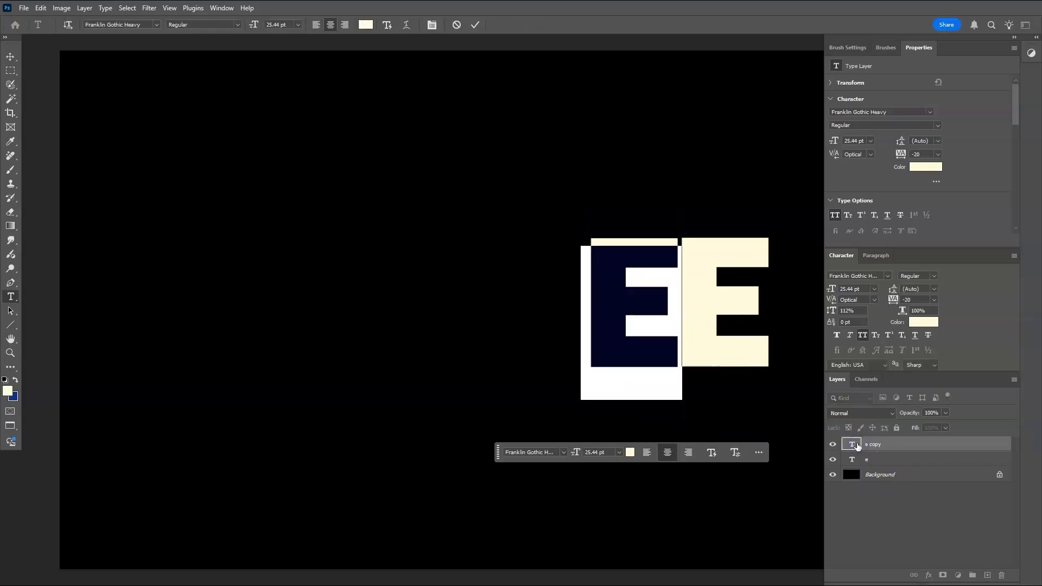
{"action": "type", "text": "l"}
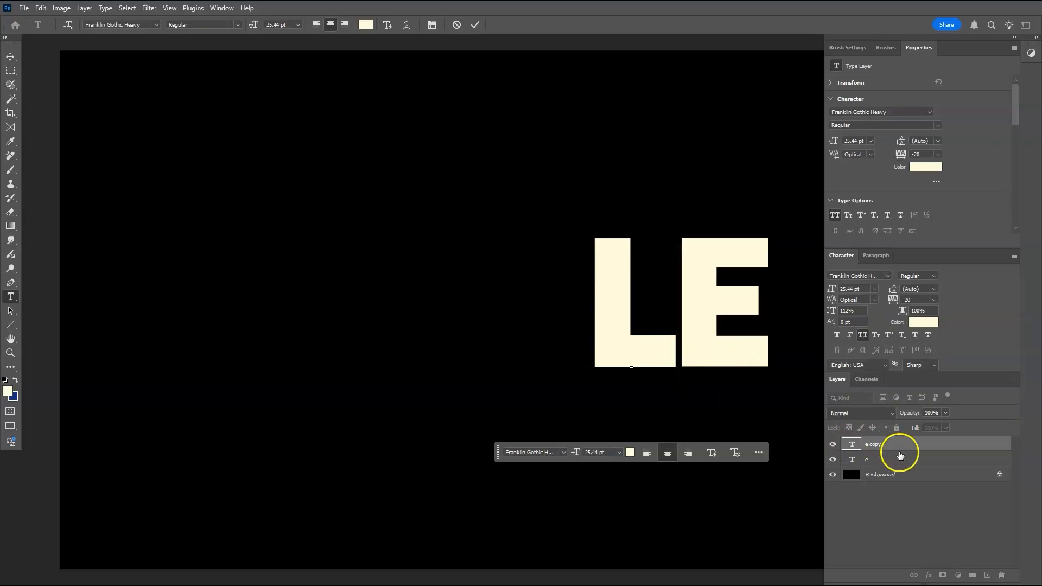
{"action": "left_click", "coordinate": [901, 447]}
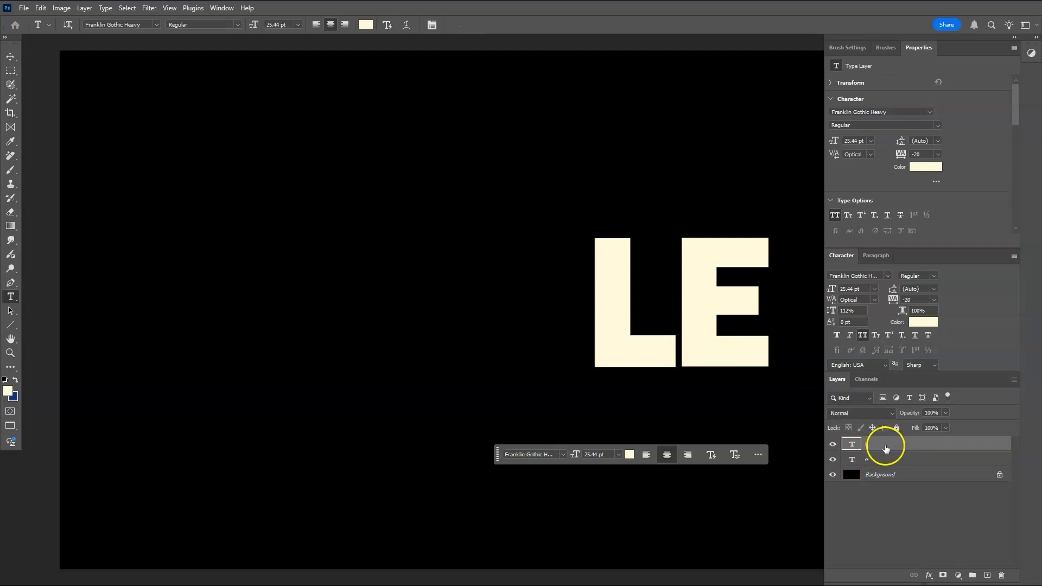
Step: Duplicate the L layer, move the copy to the left of the L, and change its letter to D
{"action": "key", "text": "ctrl+j"}
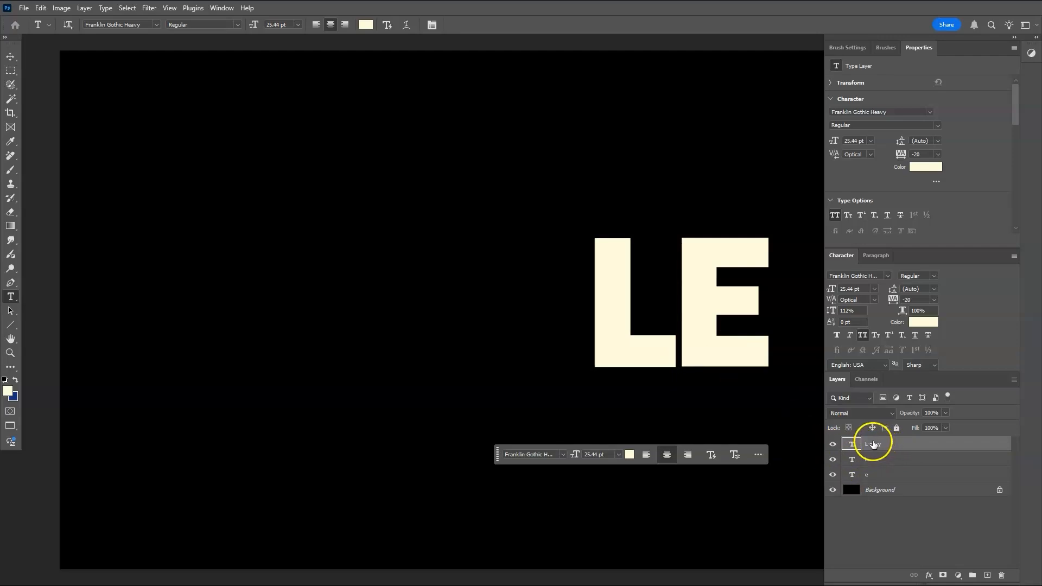
{"action": "key", "text": "ctrl+t"}
{"action": "left_click_drag", "start_coordinate": [636, 359], "coordinate": [555, 358]}
{"action": "double_click", "coordinate": [852, 444]}
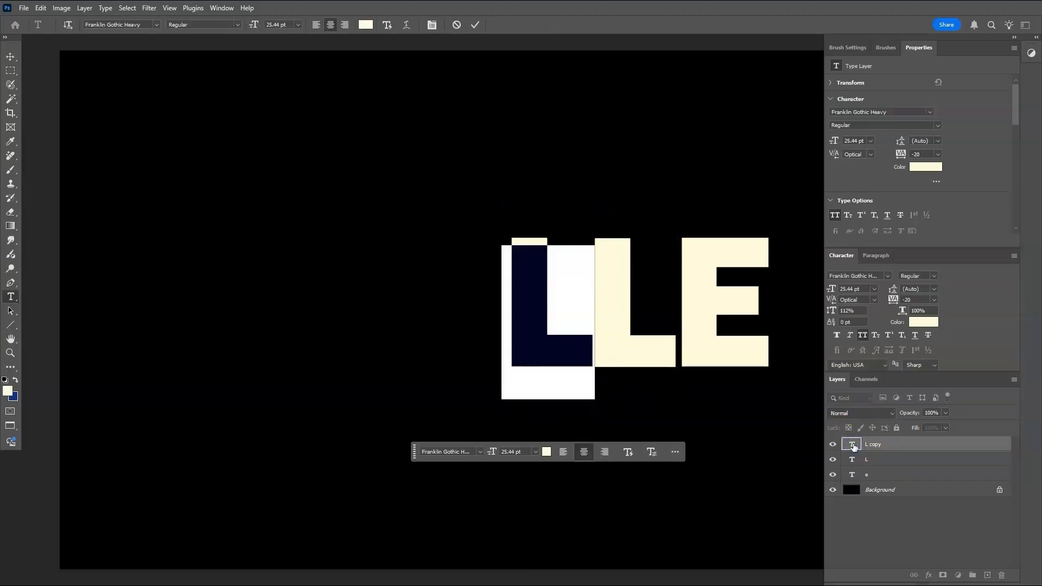
{"action": "type", "text": "d"}
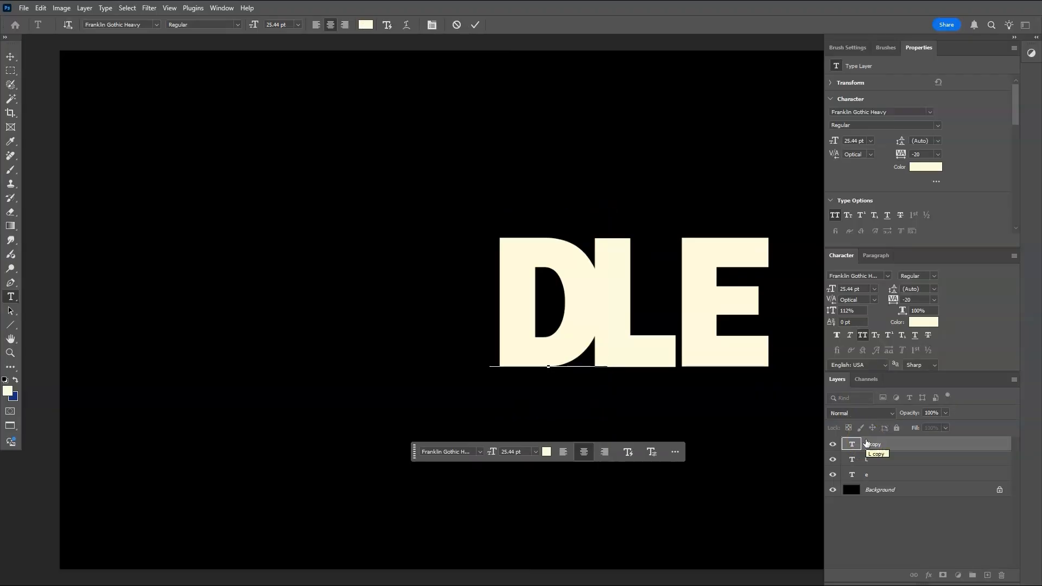
{"action": "left_click", "coordinate": [919, 500]}
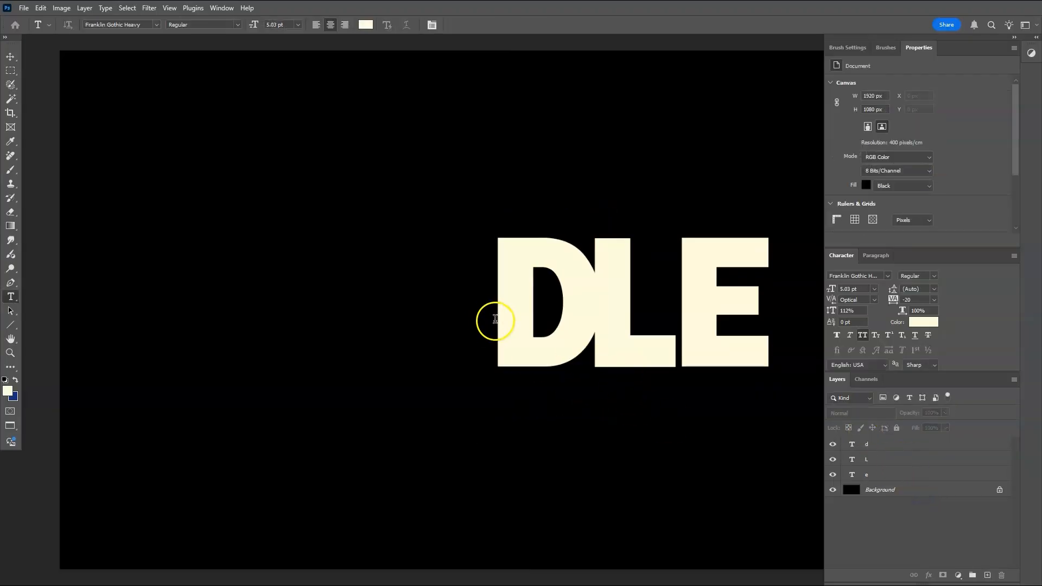
Step: Duplicate the D layer, change the copy to O, and place it and a second O to the left of the D
{"action": "left_click", "coordinate": [947, 448]}
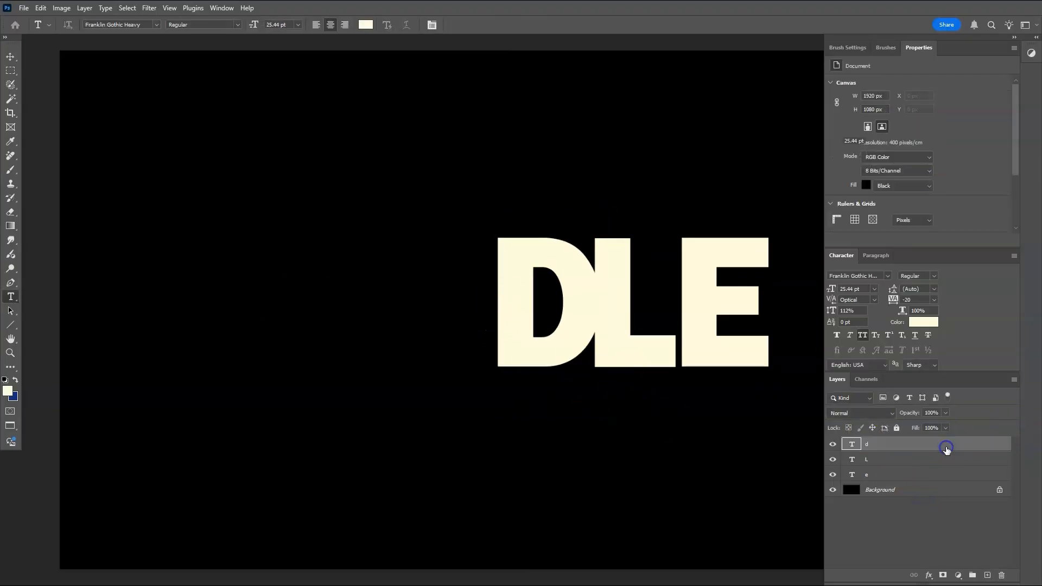
{"action": "key", "text": "ctrl+j"}
{"action": "double_click", "coordinate": [854, 444]}
{"action": "type", "text": "o"}
{"action": "key", "text": "ctrl+t"}
{"action": "left_click_drag", "start_coordinate": [534, 316], "coordinate": [324, 326]}
{"action": "left_click", "coordinate": [891, 322]}
{"action": "key", "text": "ctrl+j"}
{"action": "key", "text": "Return"}
Step: Duplicate the O layer, move the copy to the far left of the word, and change its letter to D
{"action": "key", "text": "ctrl+j"}
{"action": "key", "text": "ctrl+t"}
{"action": "left_click_drag", "start_coordinate": [402, 344], "coordinate": [290, 349]}
{"action": "double_click", "coordinate": [851, 321]}
{"action": "type", "text": "d"}
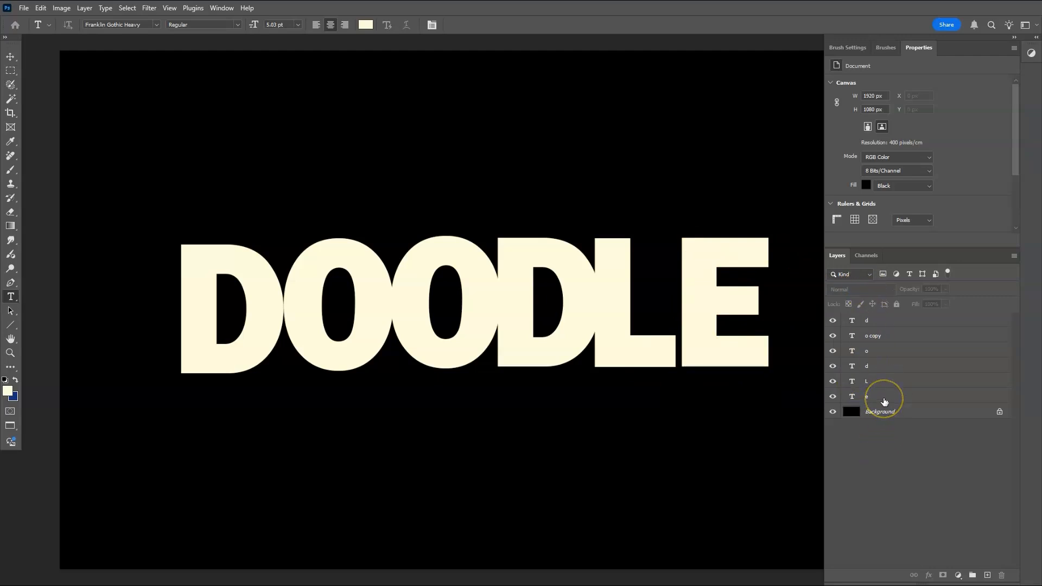
Step: Add a layer mask to the E layer and fade the letter out toward its right edge with the Foreground to Background gradient
{"action": "left_click", "coordinate": [872, 400]}
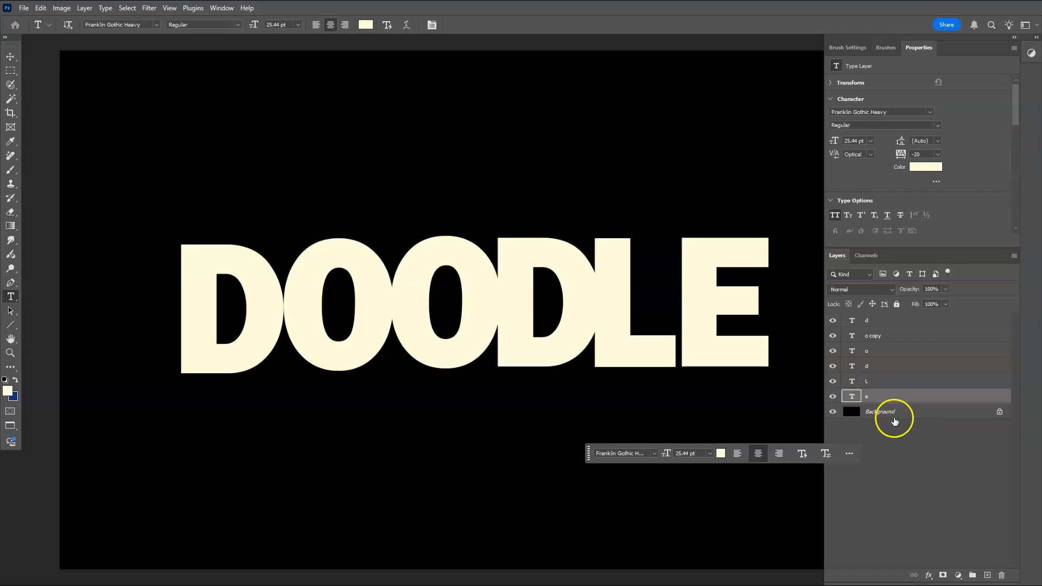
{"action": "left_click", "coordinate": [944, 577]}
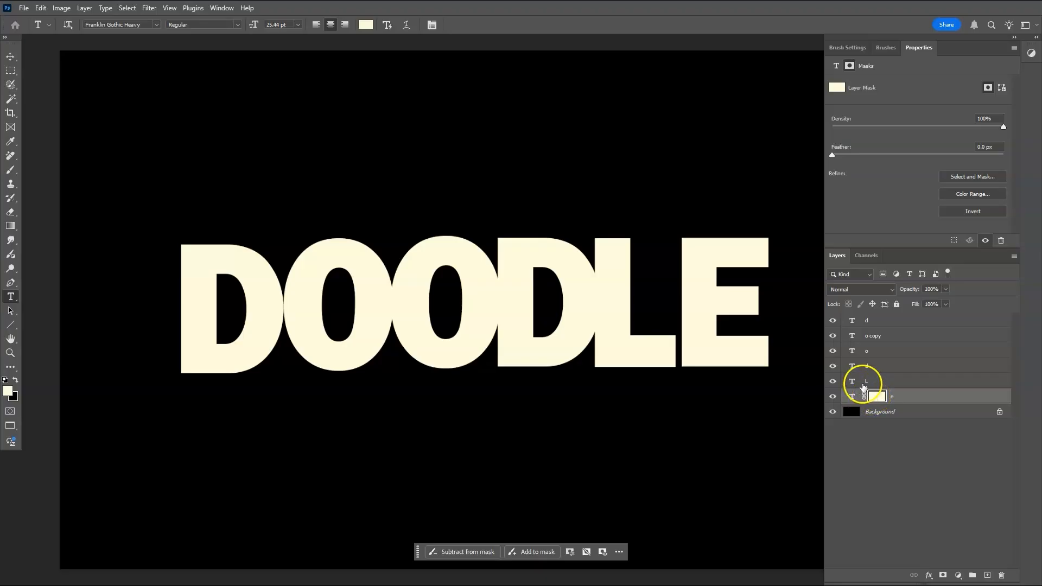
{"action": "left_click", "coordinate": [10, 227]}
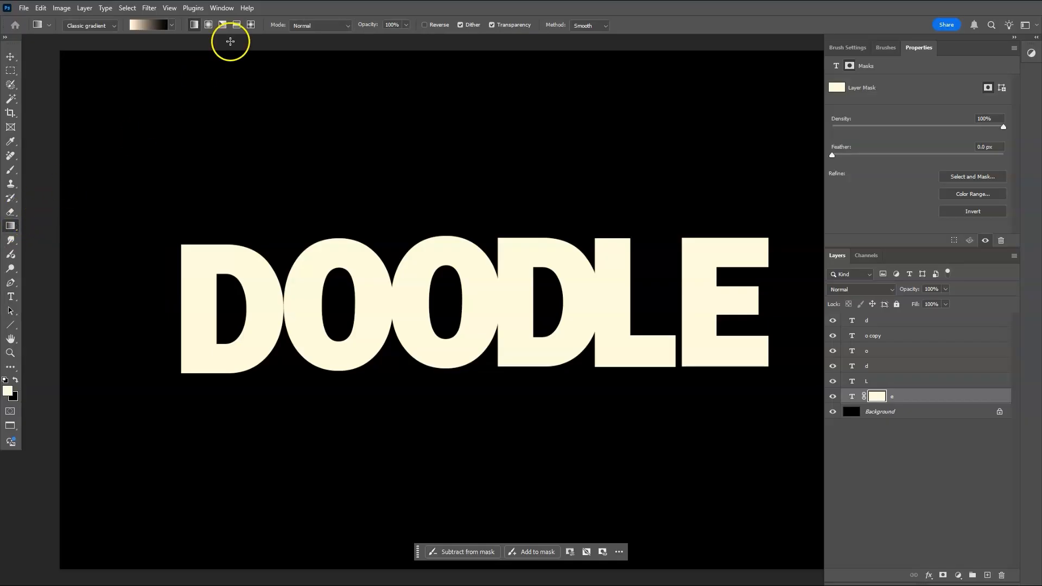
{"action": "left_click", "coordinate": [152, 28]}
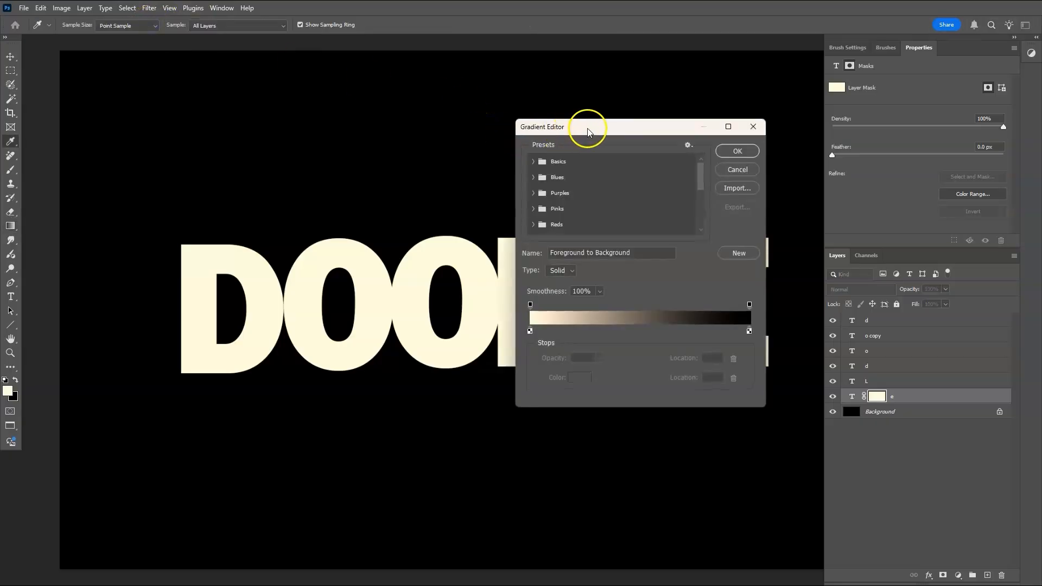
{"action": "left_click_drag", "start_coordinate": [587, 132], "coordinate": [577, 121]}
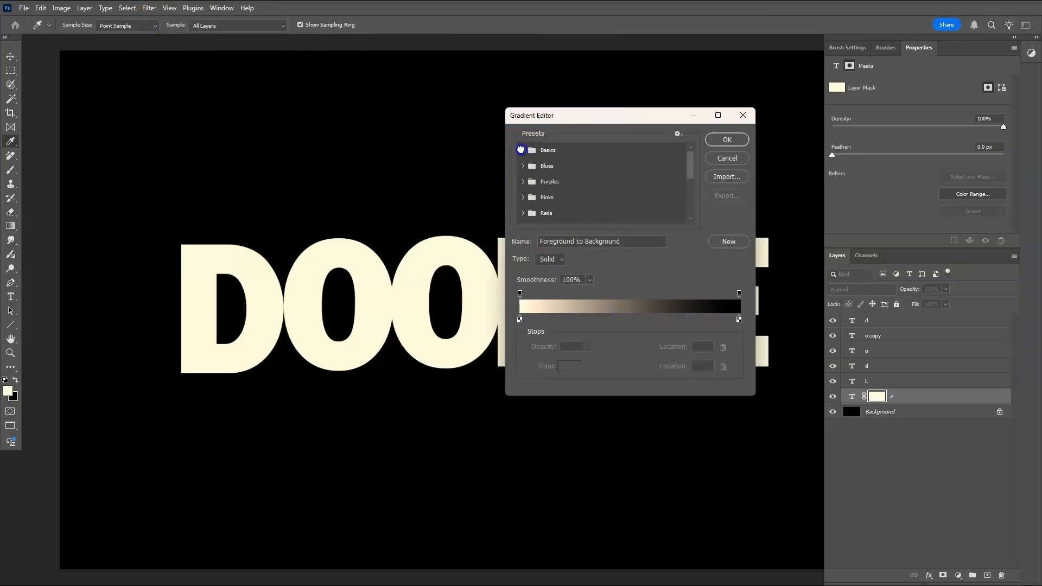
{"action": "left_click", "coordinate": [521, 150]}
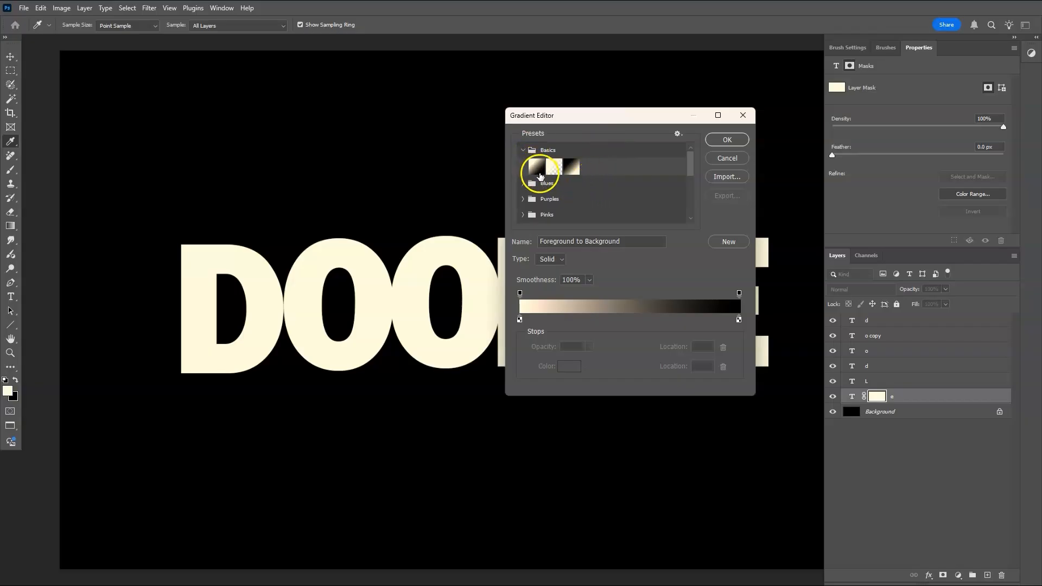
{"action": "left_click", "coordinate": [537, 169]}
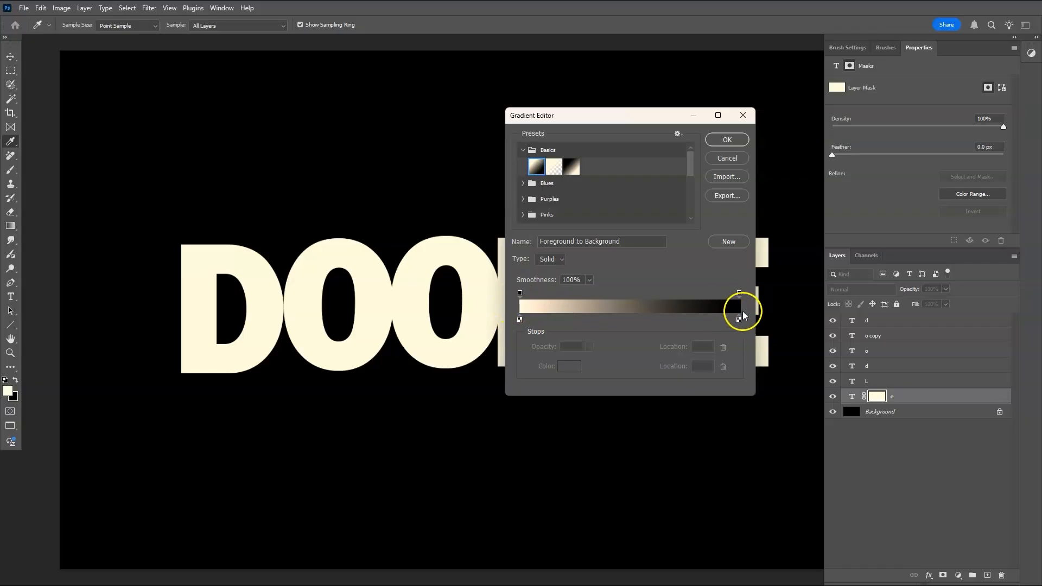
{"action": "left_click", "coordinate": [728, 139]}
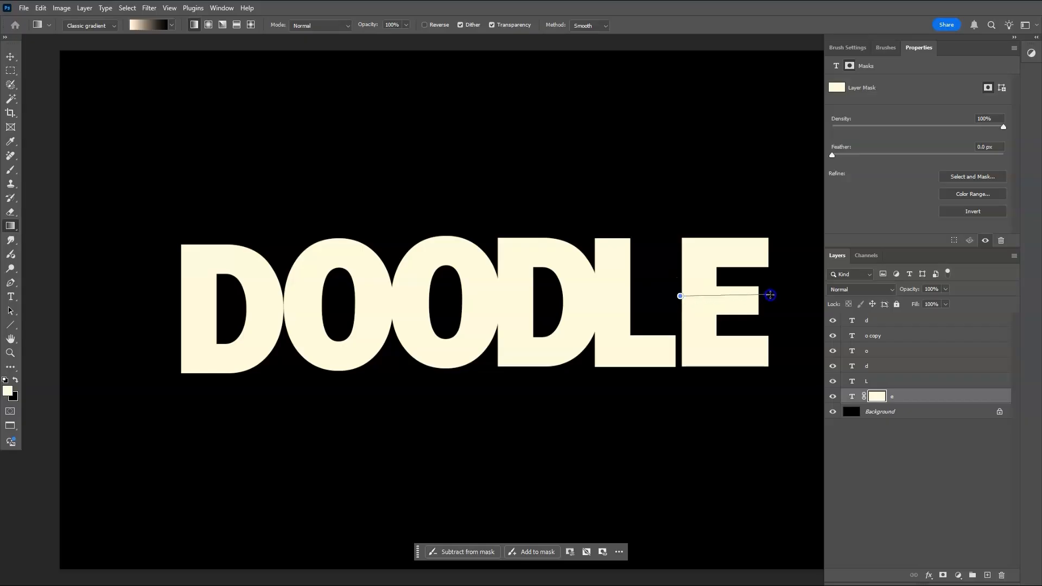
{"action": "left_click_drag", "start_coordinate": [772, 296], "coordinate": [772, 296]}
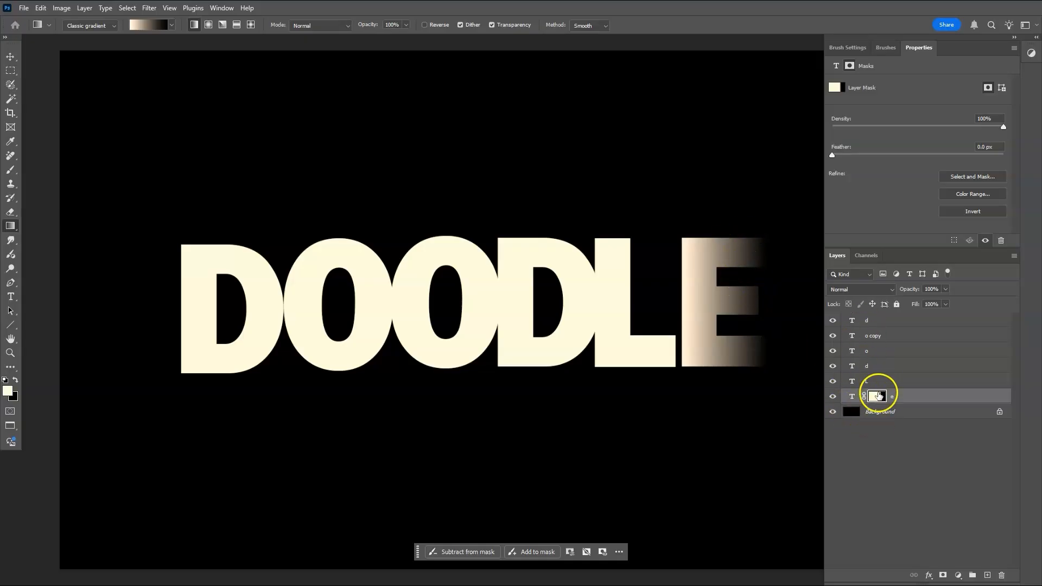
Step: Mask the L layer and the D layer before it, fading each letter left to right with the same gradient
{"action": "left_click", "coordinate": [882, 382]}
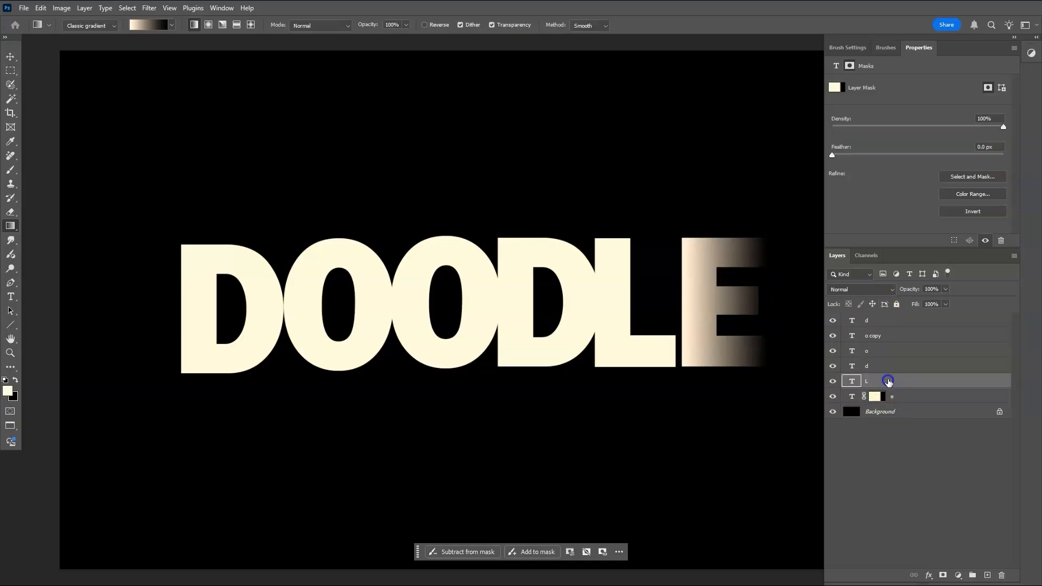
{"action": "left_click", "coordinate": [943, 576]}
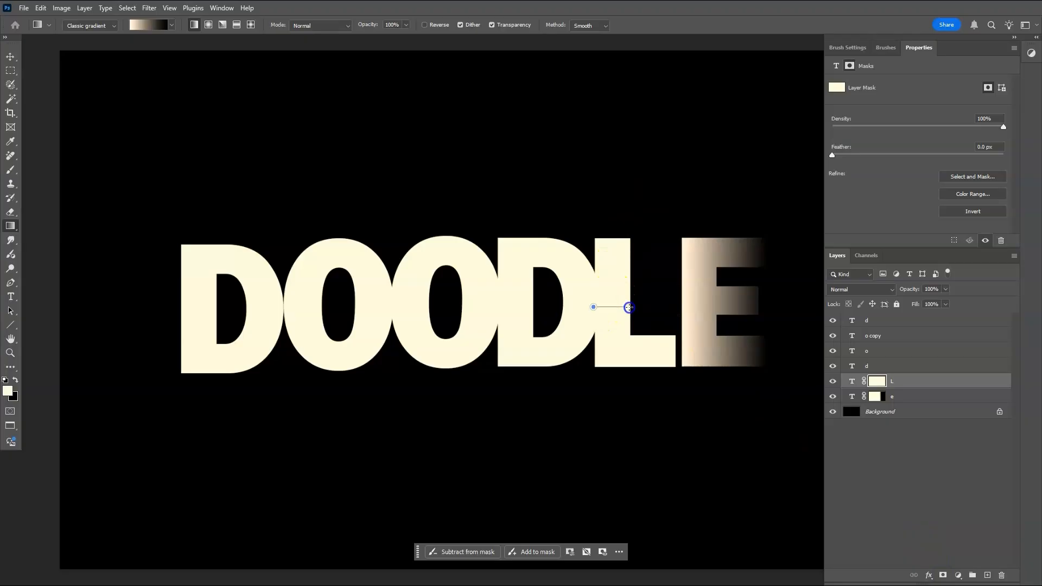
{"action": "left_click_drag", "start_coordinate": [677, 307], "coordinate": [678, 308]}
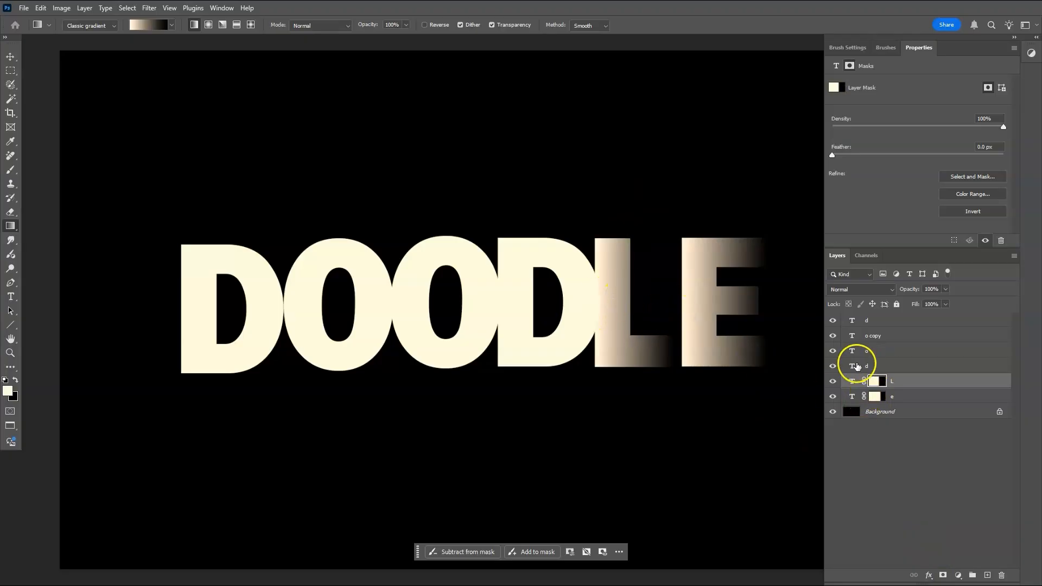
{"action": "left_click", "coordinate": [872, 369]}
{"action": "left_click", "coordinate": [943, 575]}
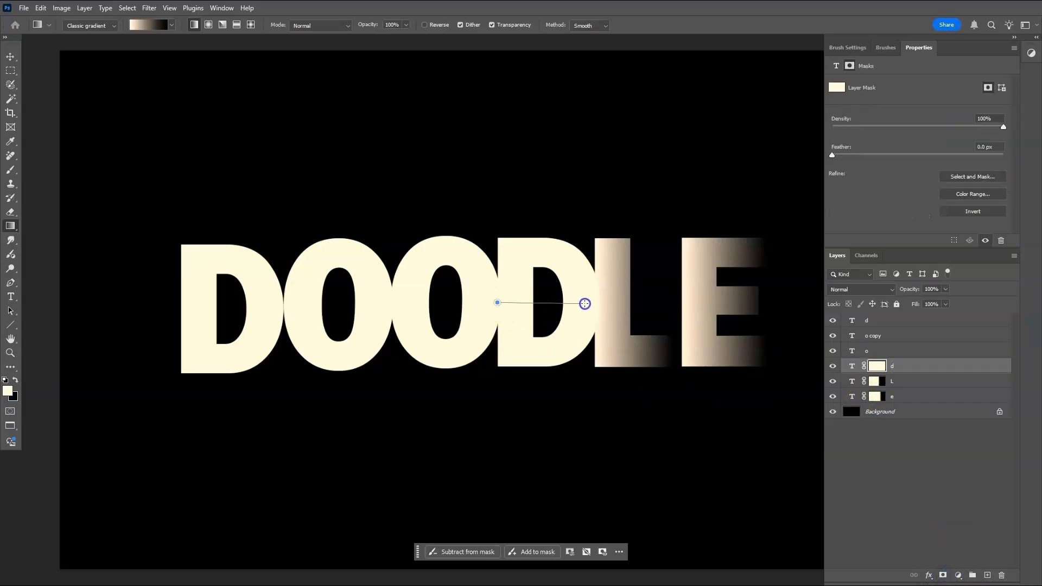
{"action": "left_click_drag", "start_coordinate": [600, 302], "coordinate": [601, 303]}
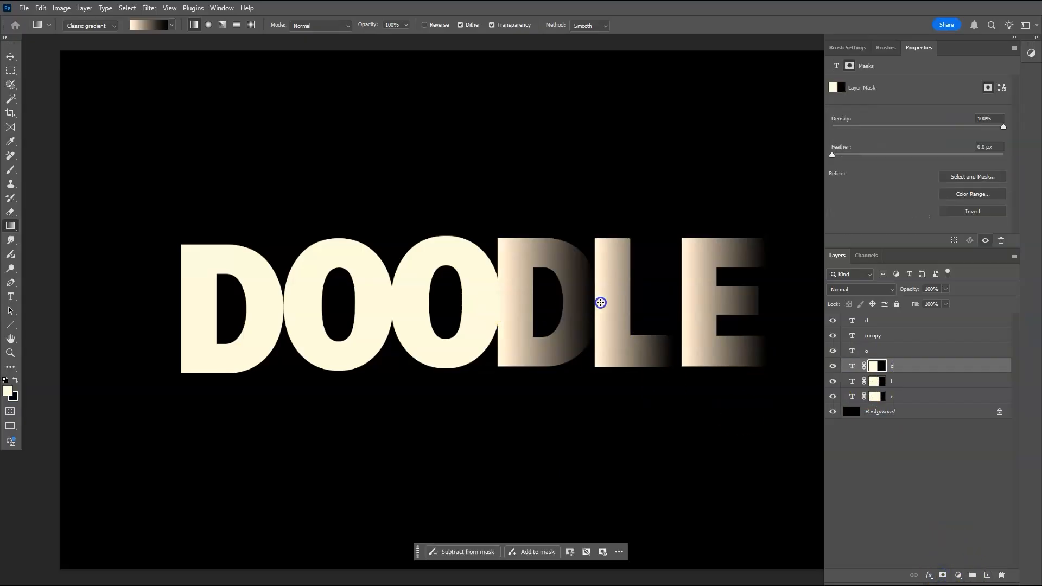
Step: Add layer masks to both O layers and fade each O toward its right edge with the gradient
{"action": "left_click", "coordinate": [860, 354]}
{"action": "left_click", "coordinate": [944, 575]}
{"action": "left_click_drag", "start_coordinate": [391, 303], "coordinate": [498, 302]}
{"action": "left_click", "coordinate": [847, 334]}
{"action": "left_click", "coordinate": [945, 575]}
{"action": "left_click_drag", "start_coordinate": [287, 319], "coordinate": [396, 302]}
Step: Add a layer mask to the first D's layer and fade the letter toward its right edge
{"action": "left_click", "coordinate": [863, 321]}
{"action": "left_click", "coordinate": [943, 575]}
{"action": "left_click_drag", "start_coordinate": [181, 302], "coordinate": [281, 302]}
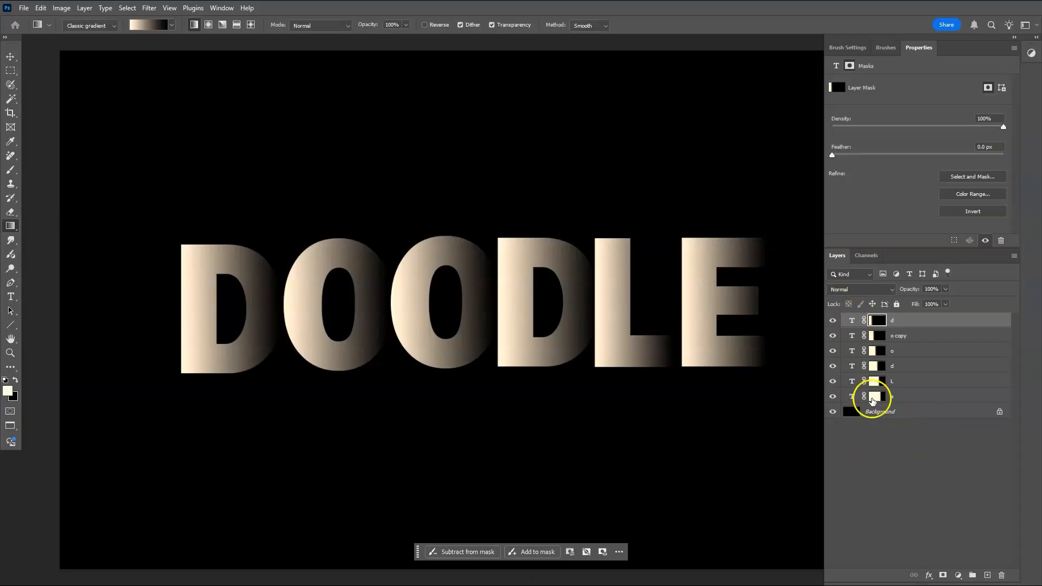
Step: Move the E about 44 px left so it overlaps the faded end of the L
{"action": "left_click", "coordinate": [912, 399]}
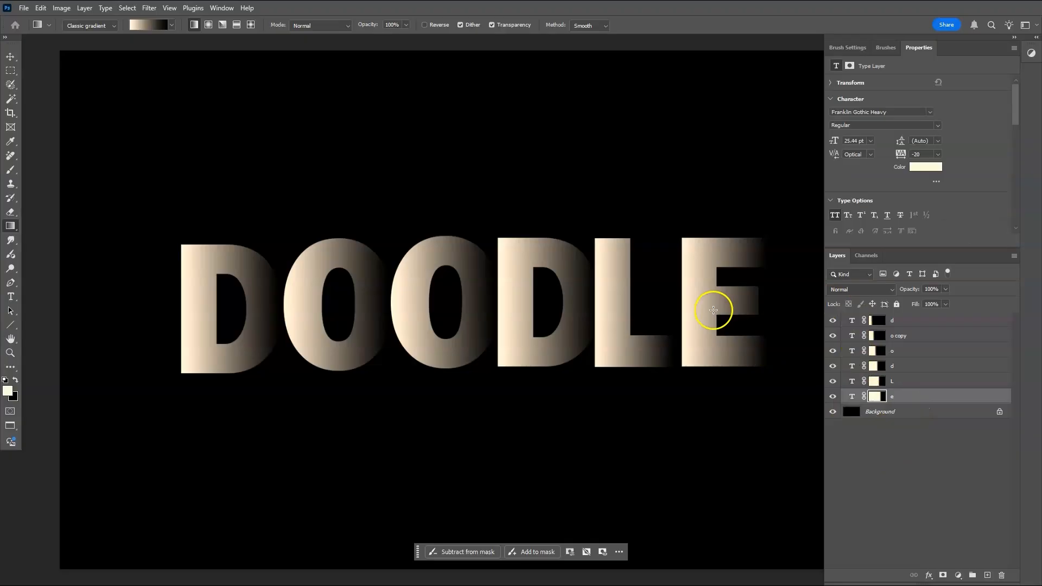
{"action": "key", "text": "ctrl+t"}
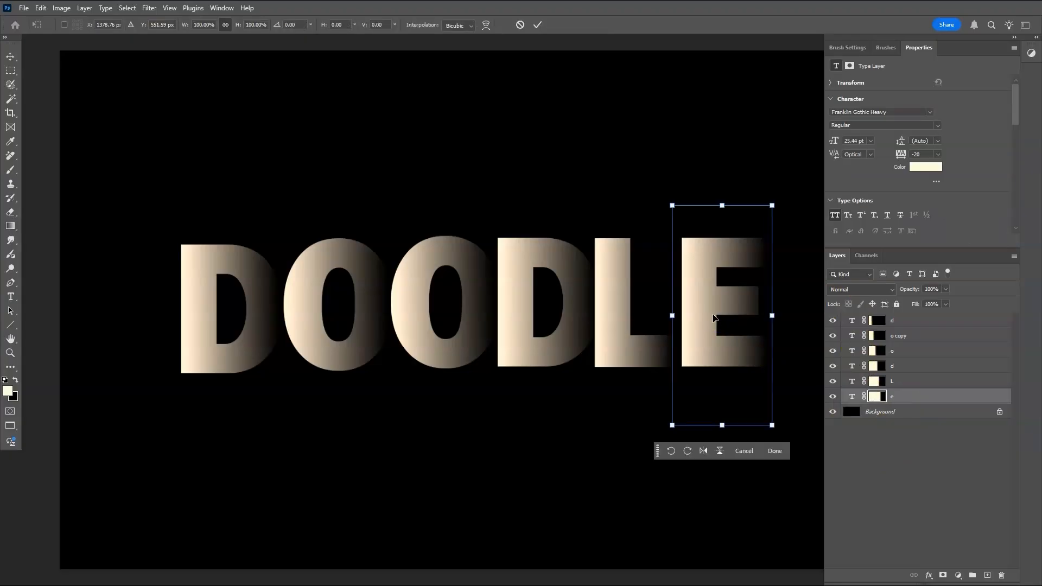
{"action": "left_click_drag", "start_coordinate": [730, 317], "coordinate": [709, 317]}
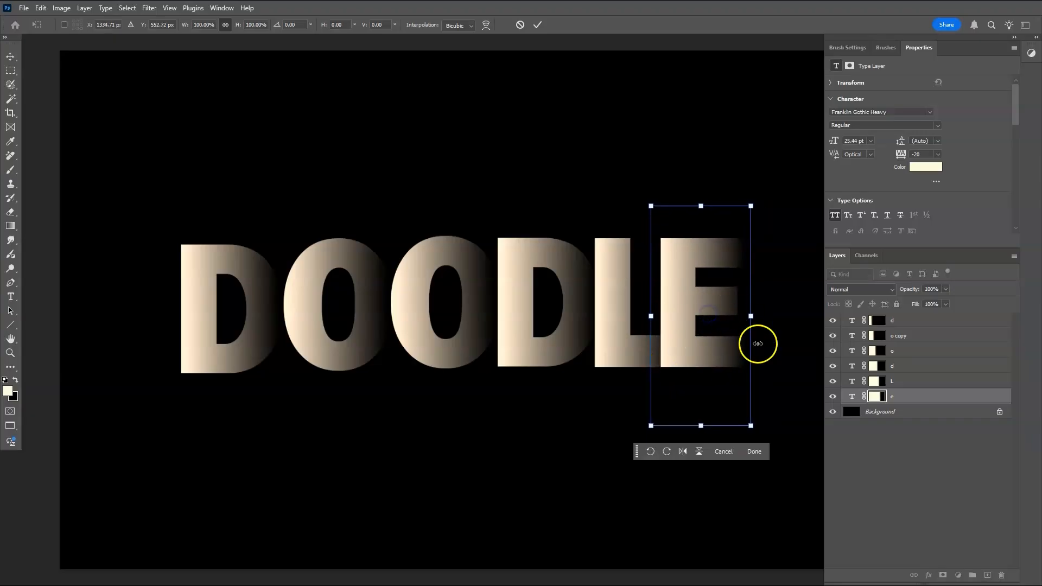
{"action": "left_click", "coordinate": [926, 449]}
{"action": "key", "text": "g"}
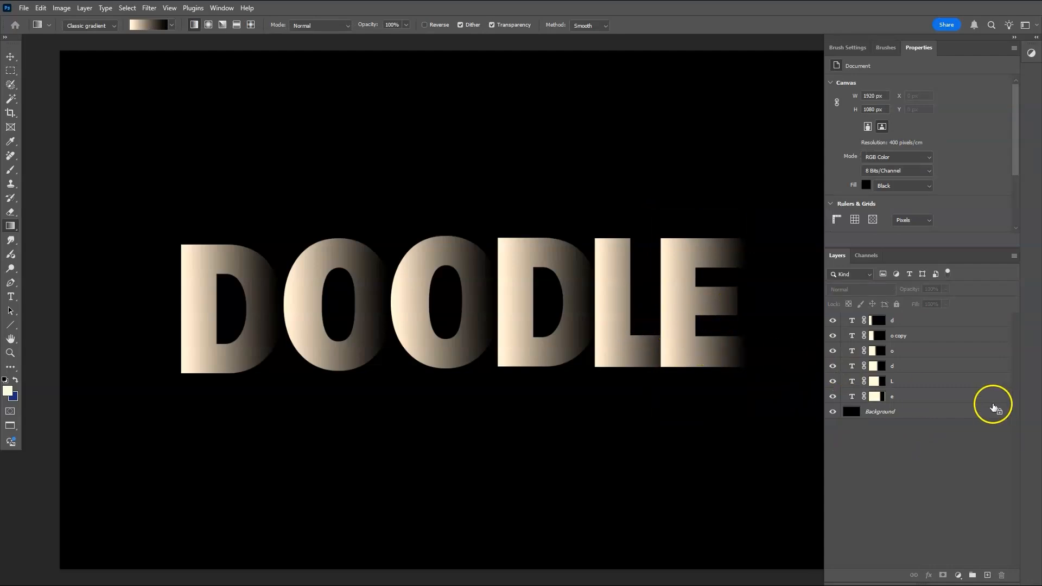
Step: Move the L and E layers together about 37 px left to overlap the faded edge of the second D
{"action": "left_click", "coordinate": [908, 399]}
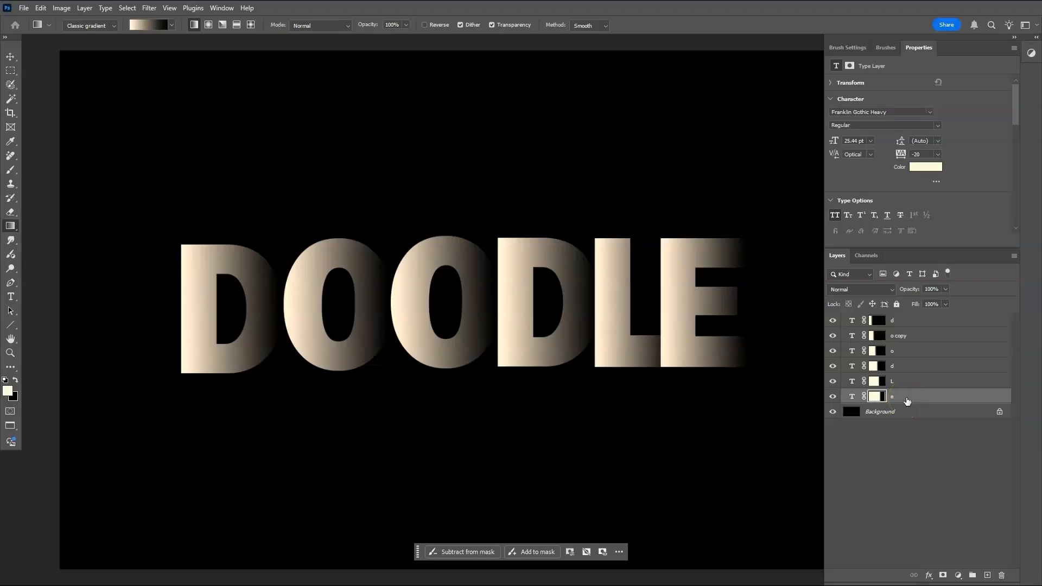
{"action": "left_click", "coordinate": [907, 383], "text": "shift"}
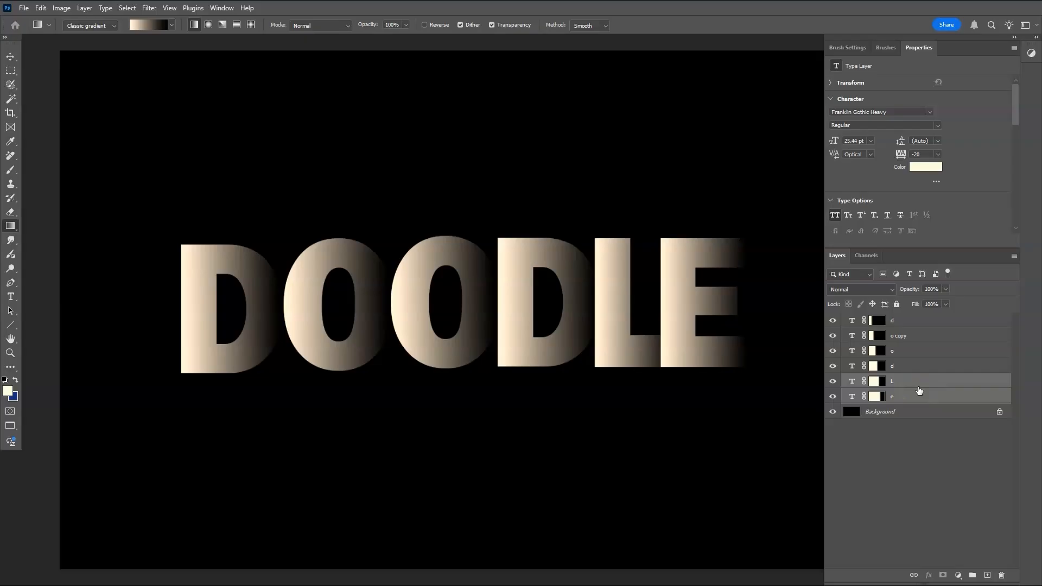
{"action": "key", "text": "ctrl+t"}
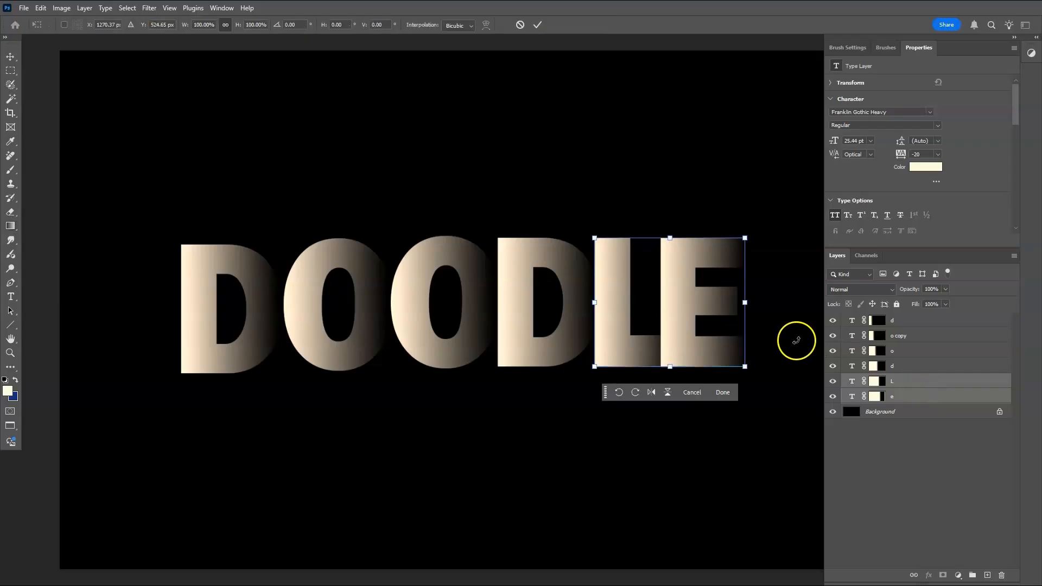
{"action": "left_click_drag", "start_coordinate": [686, 309], "coordinate": [669, 311]}
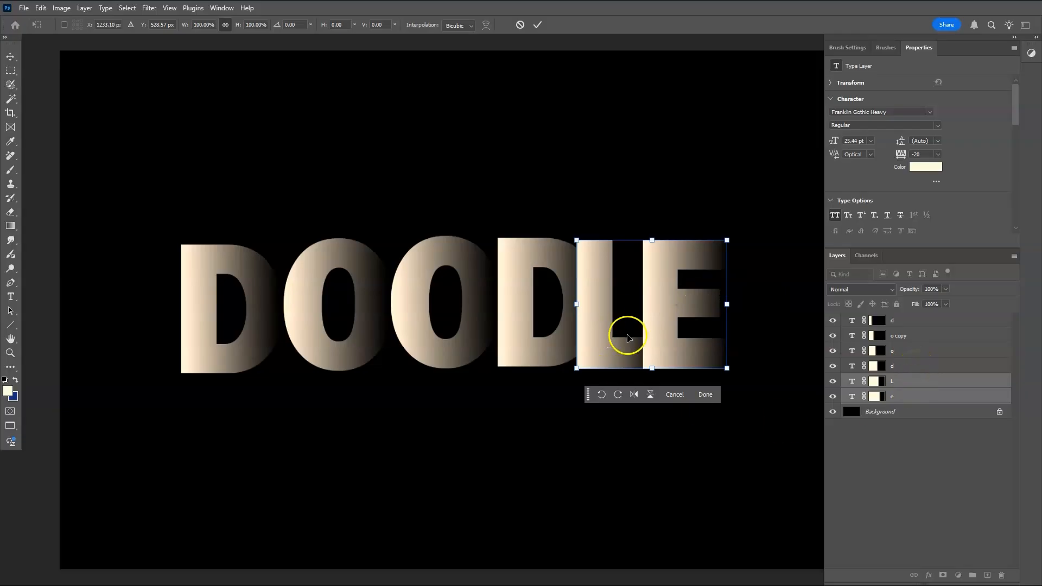
Step: Move the second D, L and E layers together left so the D overlaps the faded edge of the second O
{"action": "left_click", "coordinate": [915, 367], "text": "shift"}
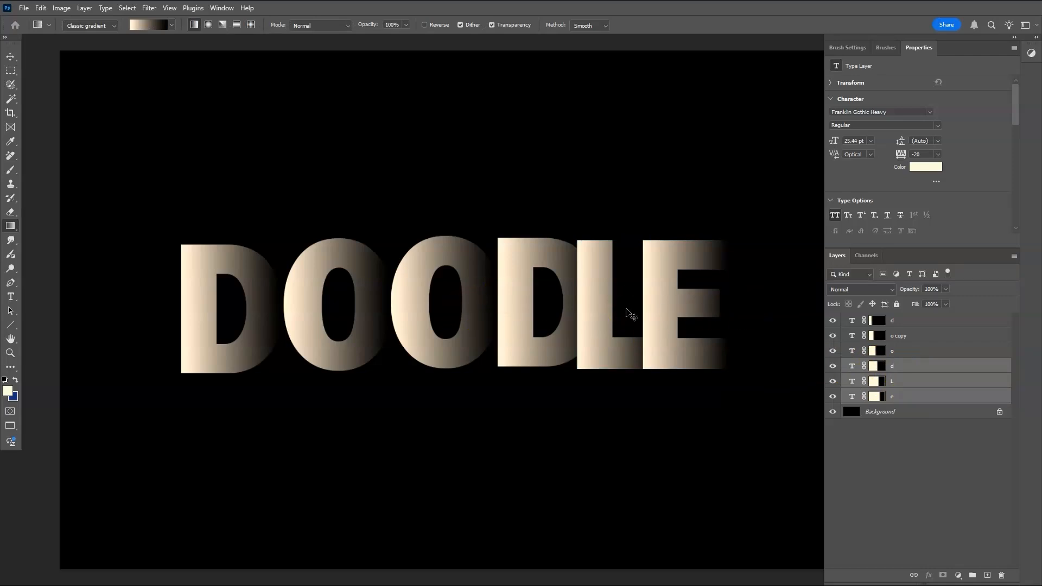
{"action": "key", "text": "ctrl+t"}
{"action": "left_click_drag", "start_coordinate": [627, 311], "coordinate": [617, 314]}
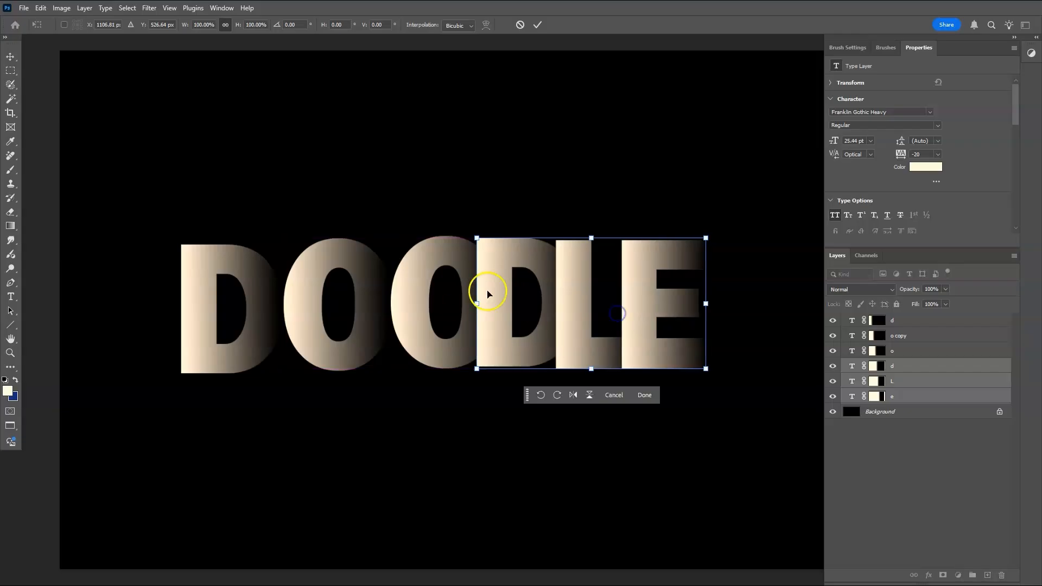
{"action": "key", "text": "g"}
Step: Move the second O, D, L and E layers together left so that O overlaps the faded edge of the first O
{"action": "left_click", "coordinate": [917, 355], "text": "shift"}
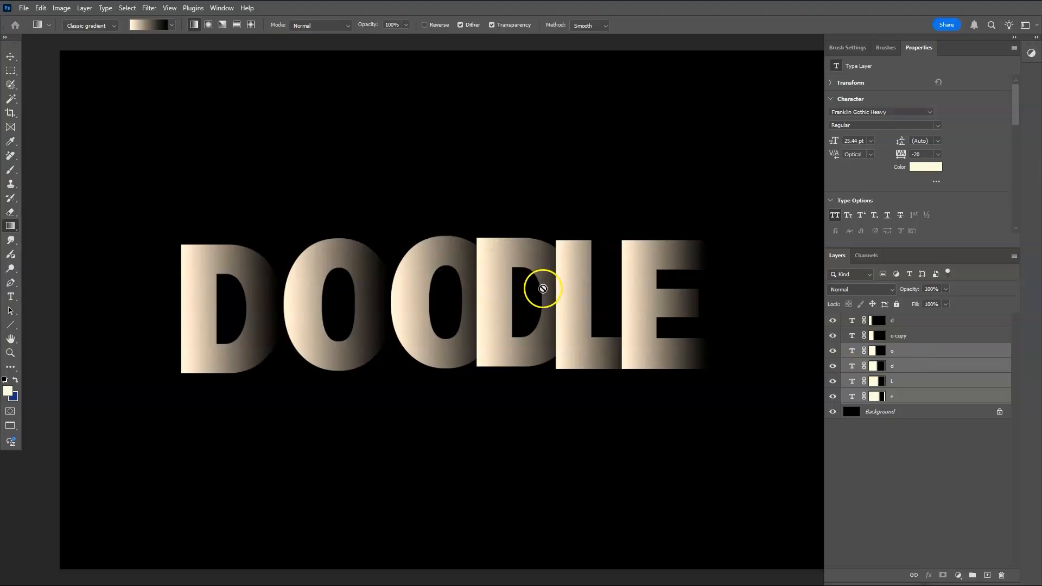
{"action": "key", "text": "ctrl+t"}
{"action": "left_click_drag", "start_coordinate": [604, 308], "coordinate": [578, 309]}
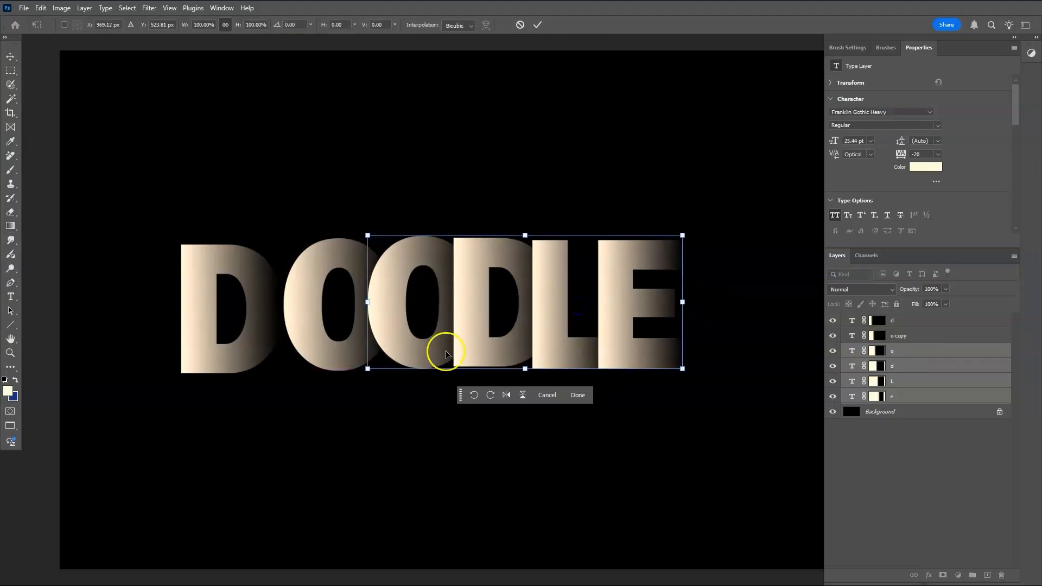
Step: Move all letters except the first D together left so the first O overlaps that D's faded edge
{"action": "left_click", "coordinate": [913, 395]}
{"action": "left_click", "coordinate": [915, 339], "text": "shift"}
{"action": "key", "text": "ctrl+t"}
{"action": "left_click_drag", "start_coordinate": [659, 339], "coordinate": [629, 344]}
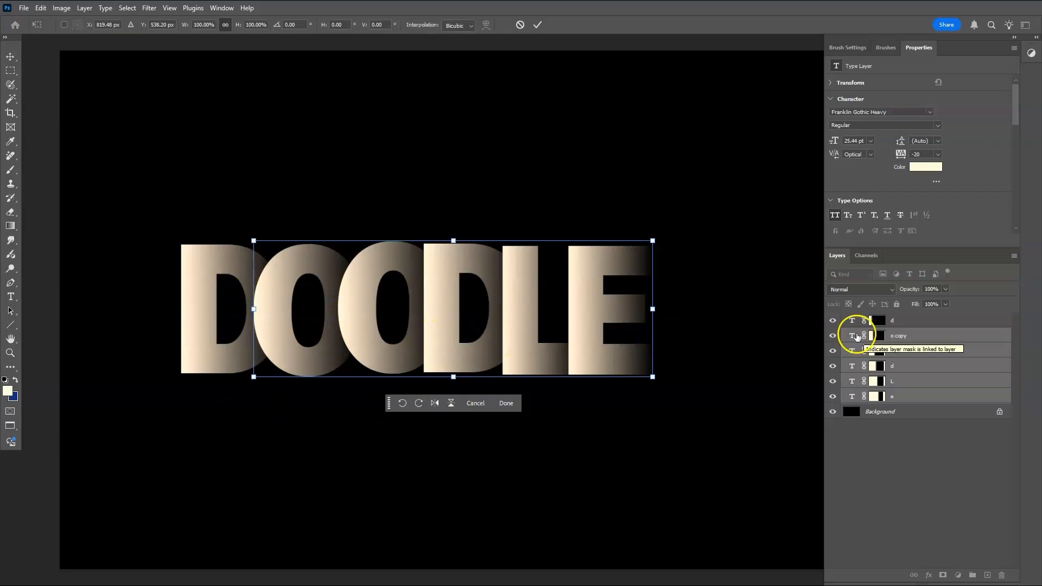
Step: Move all six letter layers together to the right, bringing the word closer to the canvas centre
{"action": "left_click", "coordinate": [932, 325], "text": "shift"}
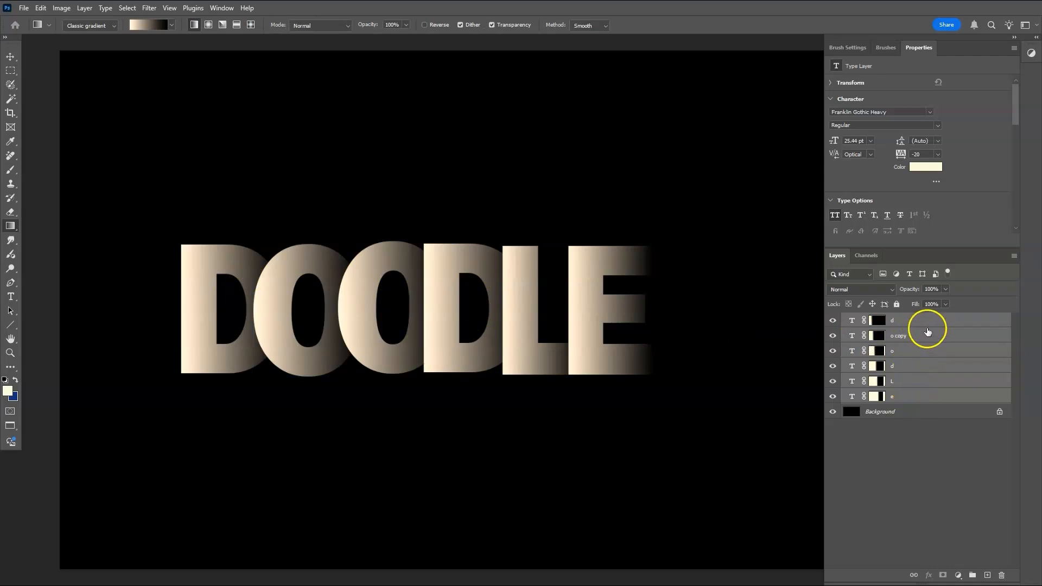
{"action": "key", "text": "ctrl+t"}
{"action": "left_click_drag", "start_coordinate": [449, 308], "coordinate": [501, 307]}
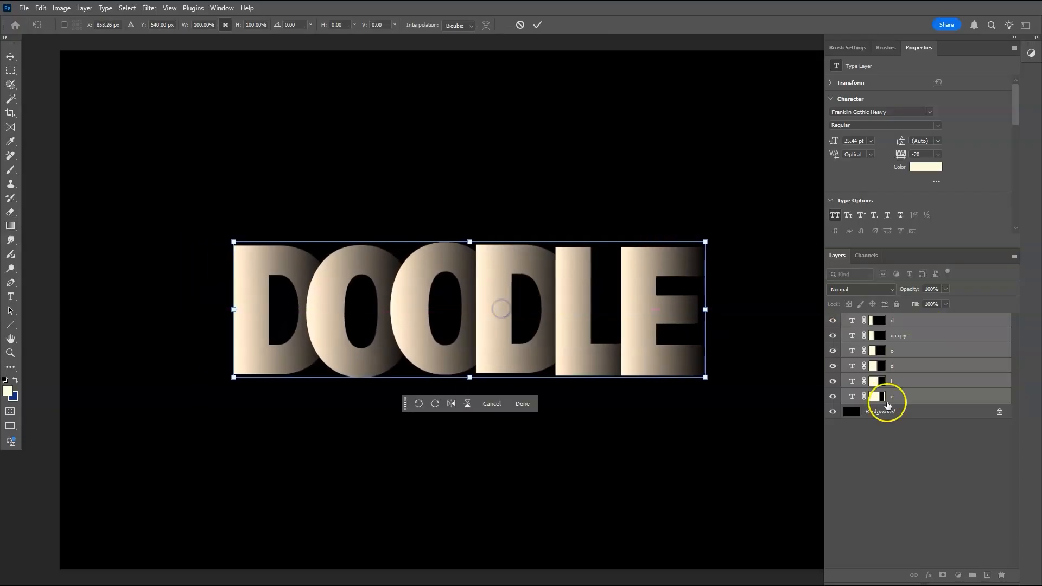
{"action": "key", "text": "Return"}
{"action": "key", "text": "g"}
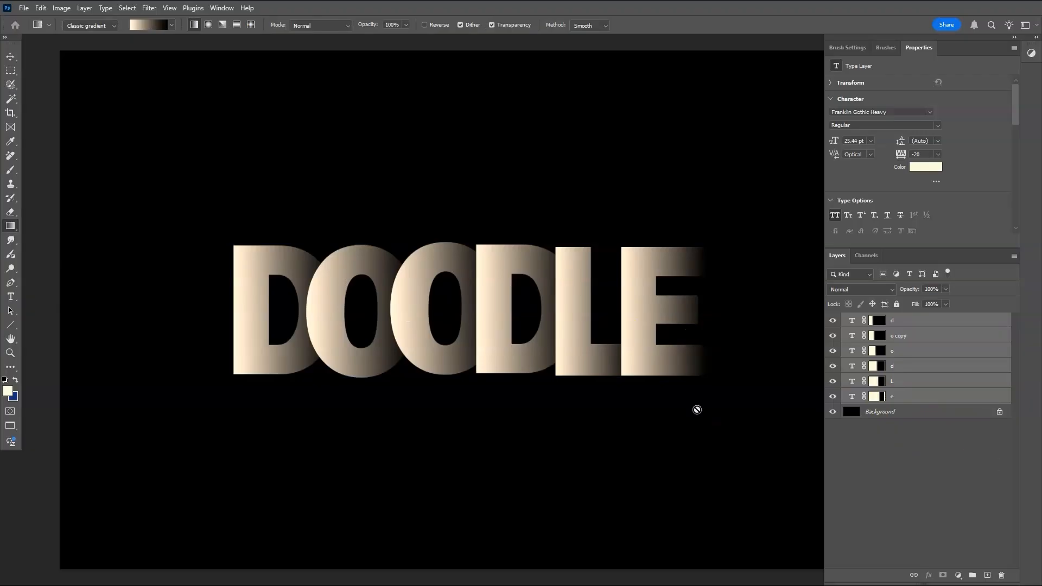